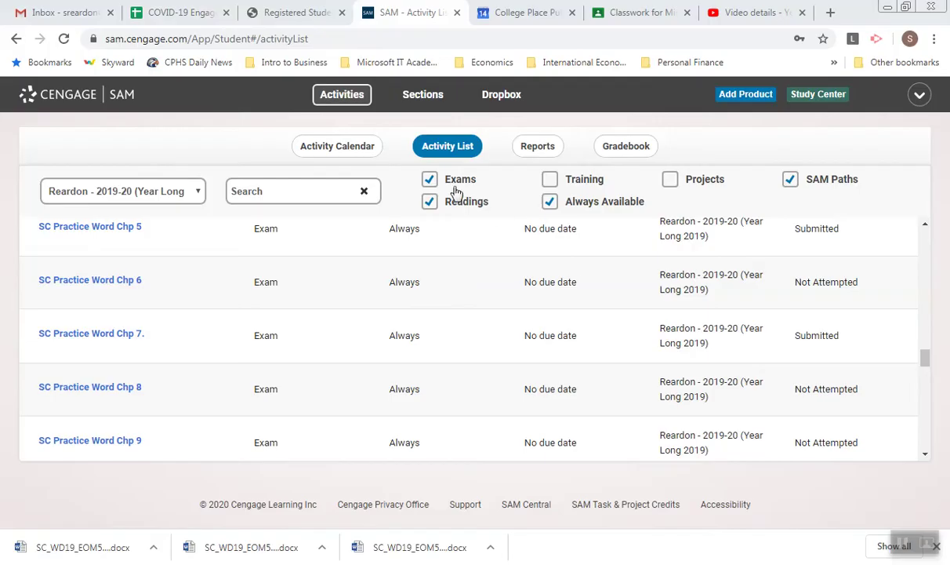
# Step: Show projects instead of exams in the activity list and start the SC Project Word Chp 7 Lab 1 assignment
pyautogui.click(669, 181)
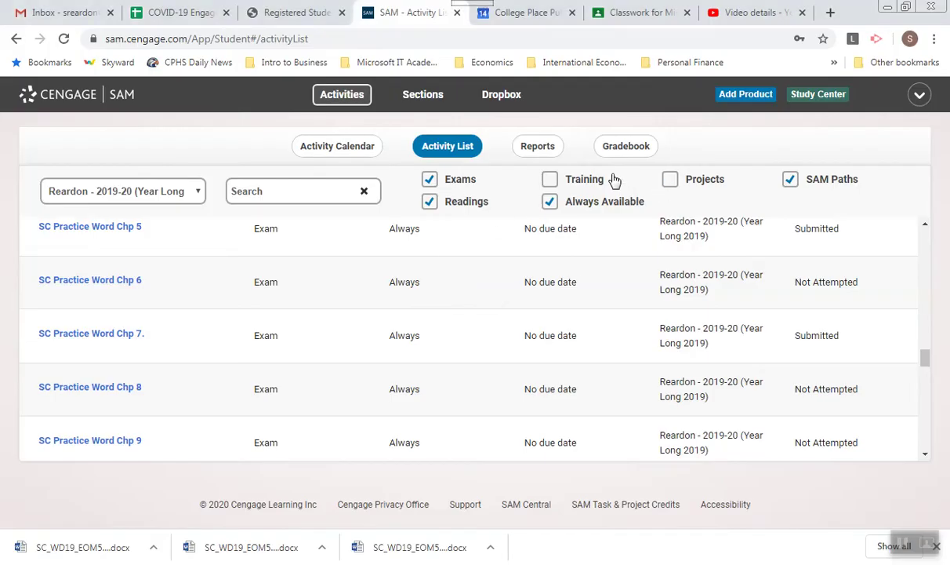
pyautogui.click(430, 181)
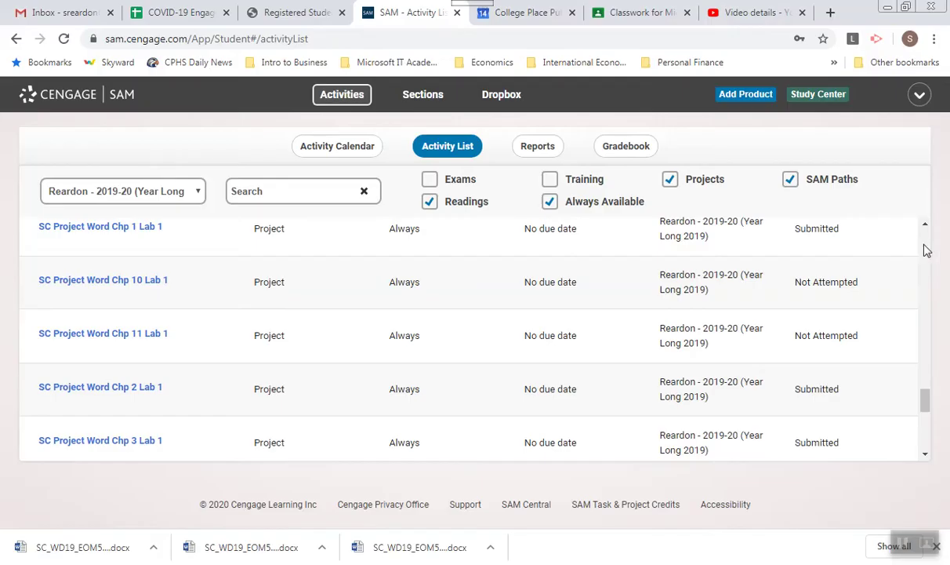
pyautogui.moveTo(925, 394); pyautogui.dragTo(922, 431)
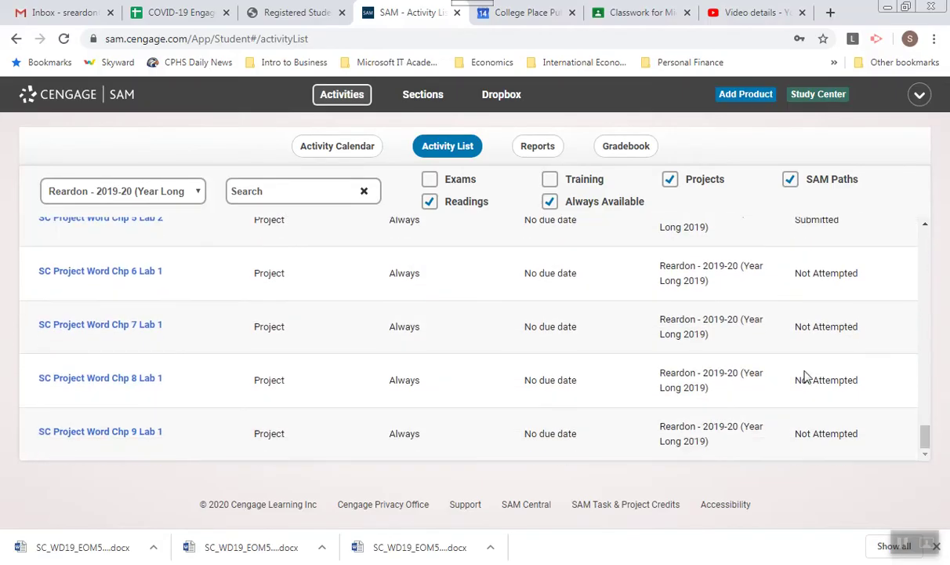
pyautogui.click(119, 330)
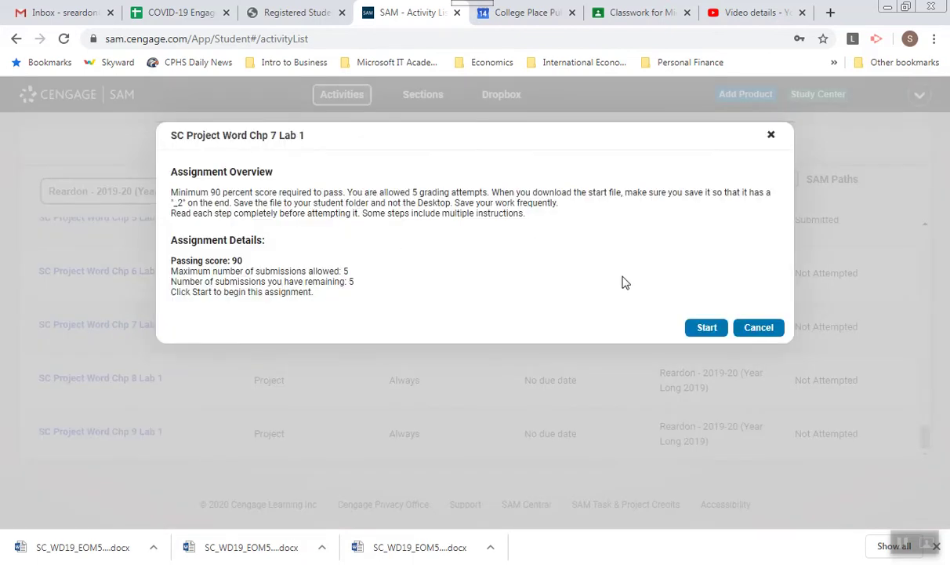
pyautogui.click(705, 329)
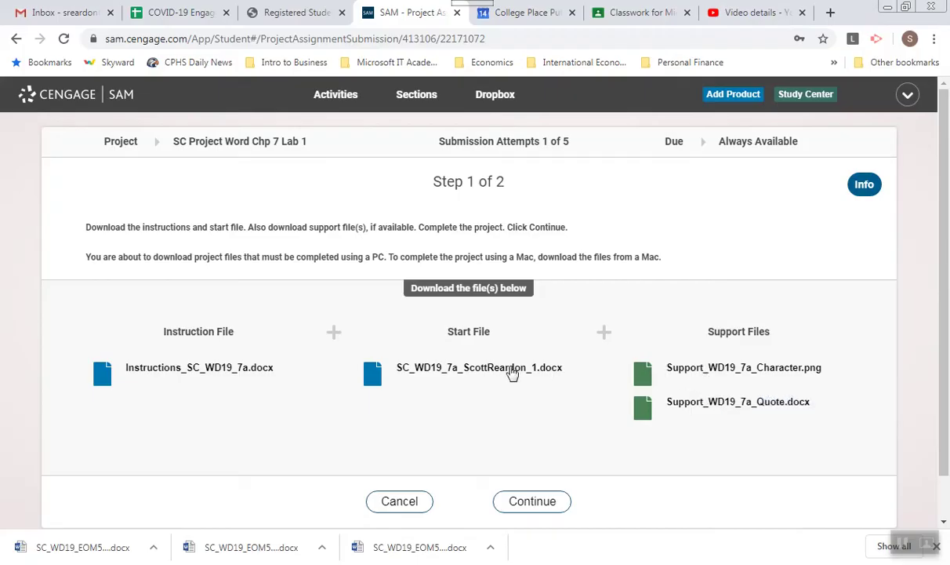
# Step: Download the SC_WD19_7a start file, open it in Word and enable editing
pyautogui.click(481, 373)
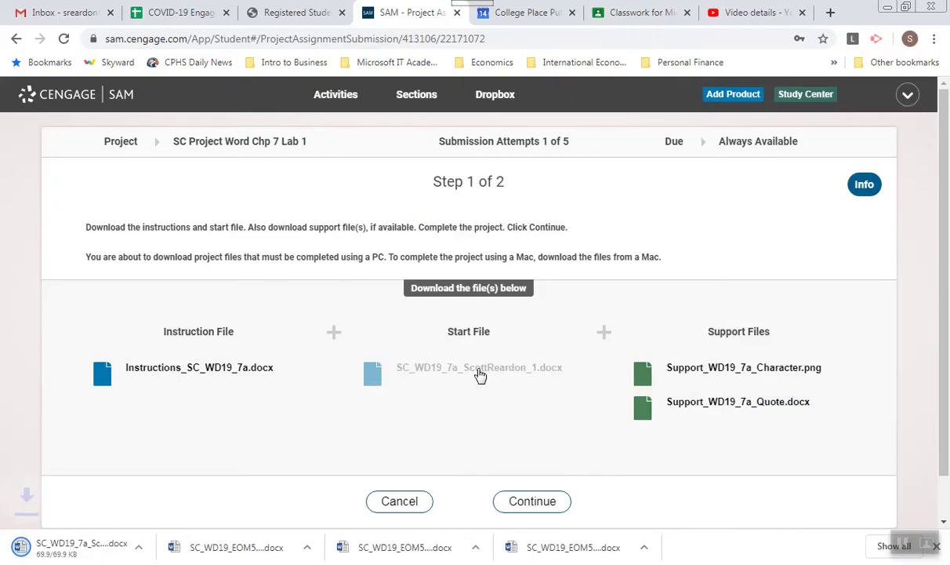
pyautogui.click(72, 547)
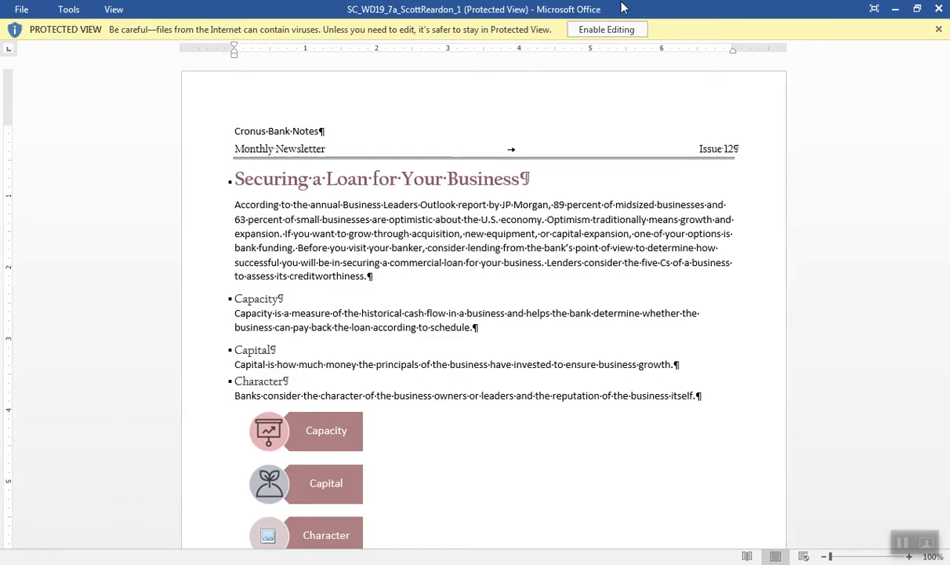
pyautogui.click(597, 29)
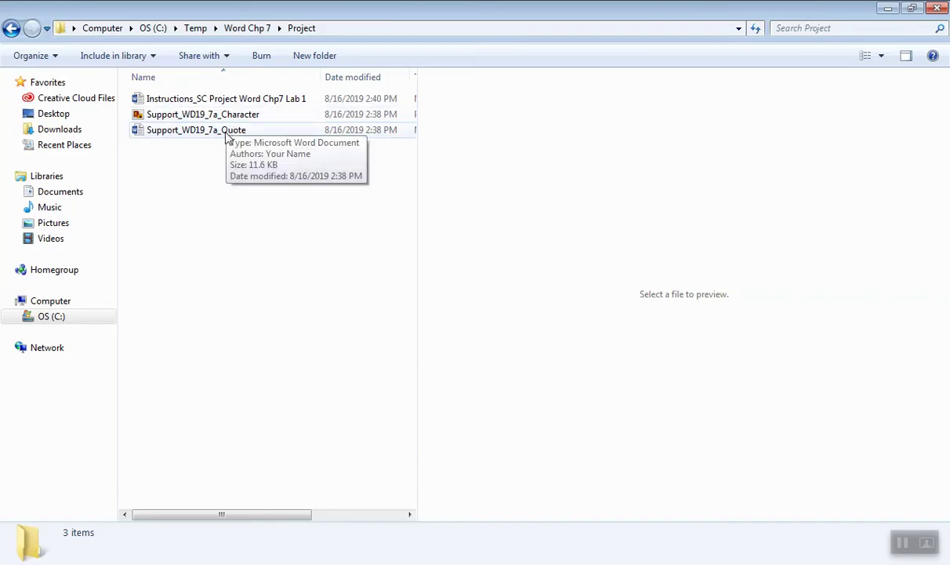
# Step: Return to the SC_WD19_7a document in Word and save a copy in My Documents with the file name ending in _2
pyautogui.click(340, 564)
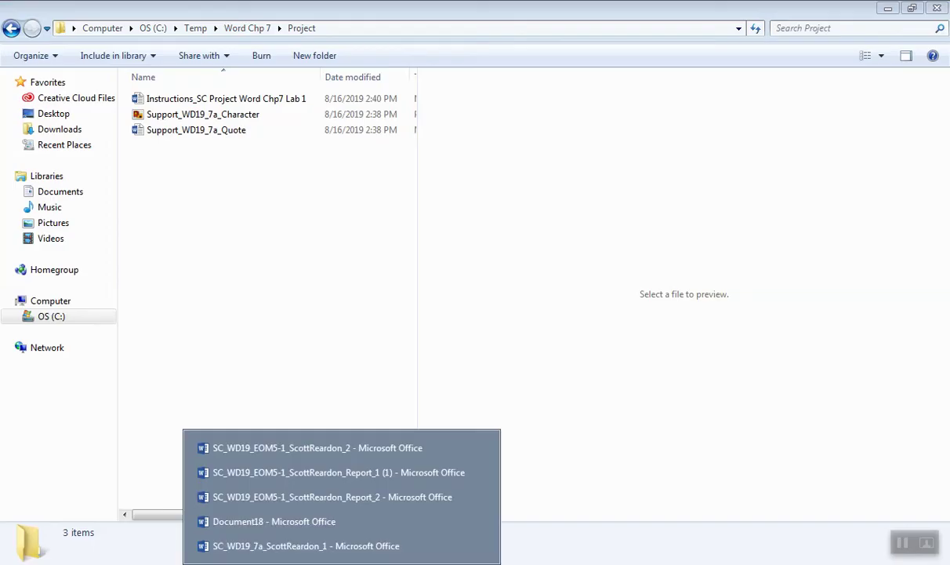
pyautogui.click(314, 546)
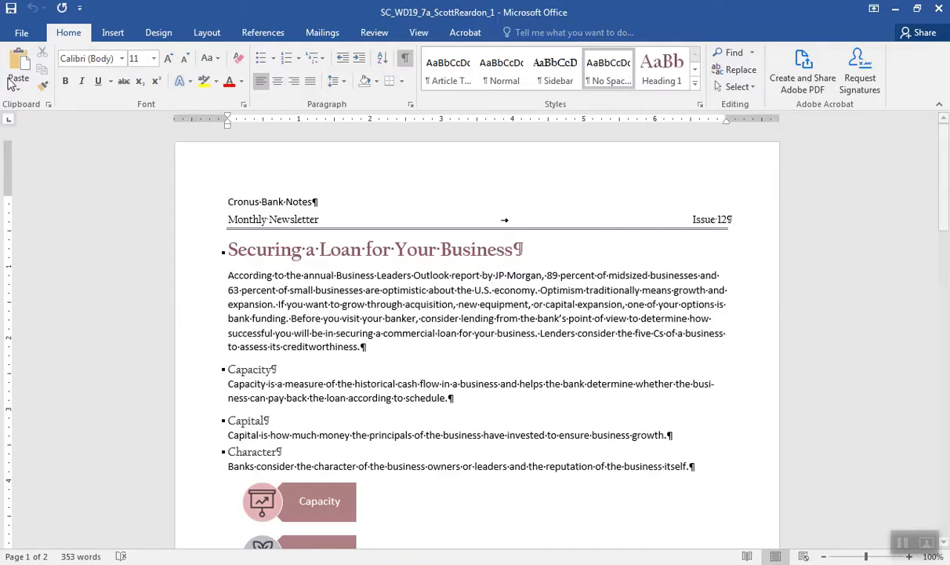
pyautogui.click(20, 33)
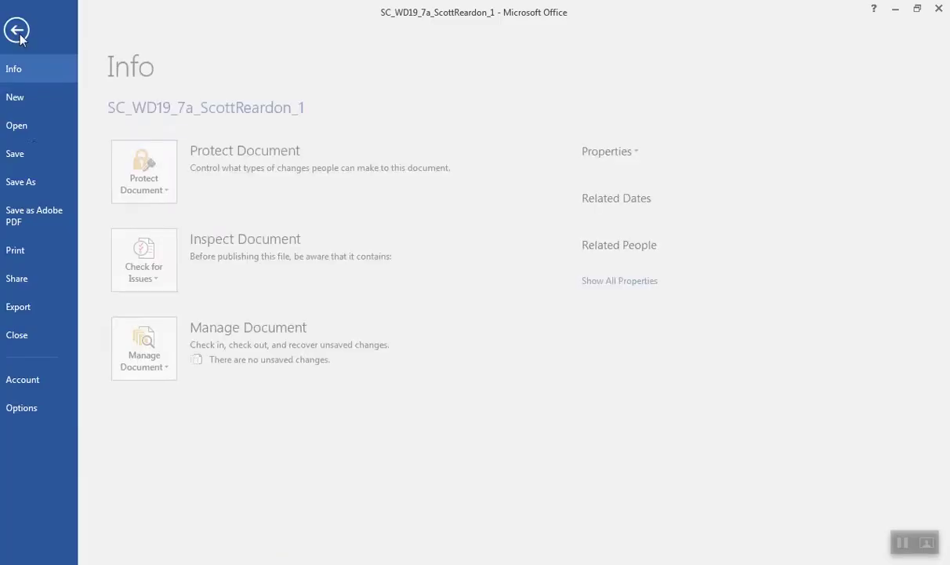
pyautogui.click(37, 179)
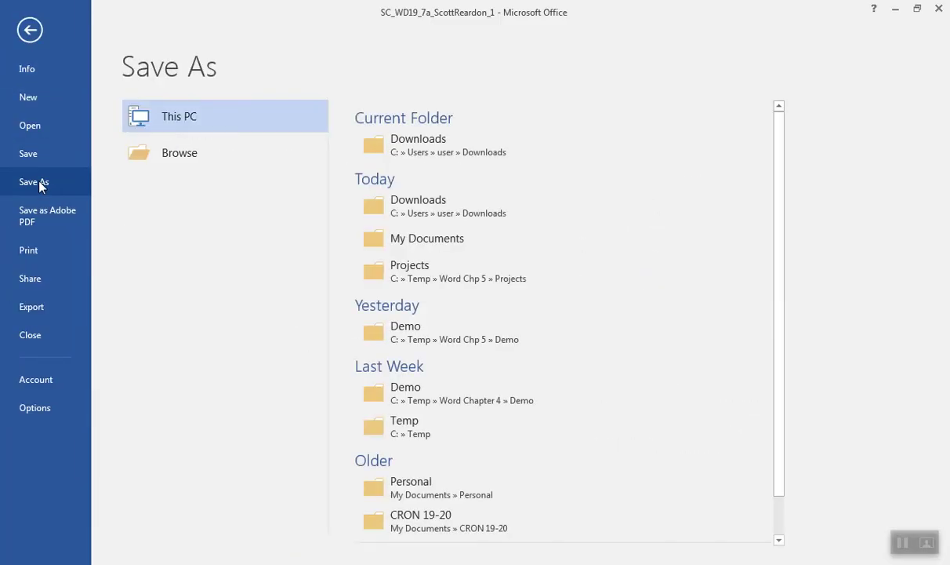
pyautogui.click(414, 239)
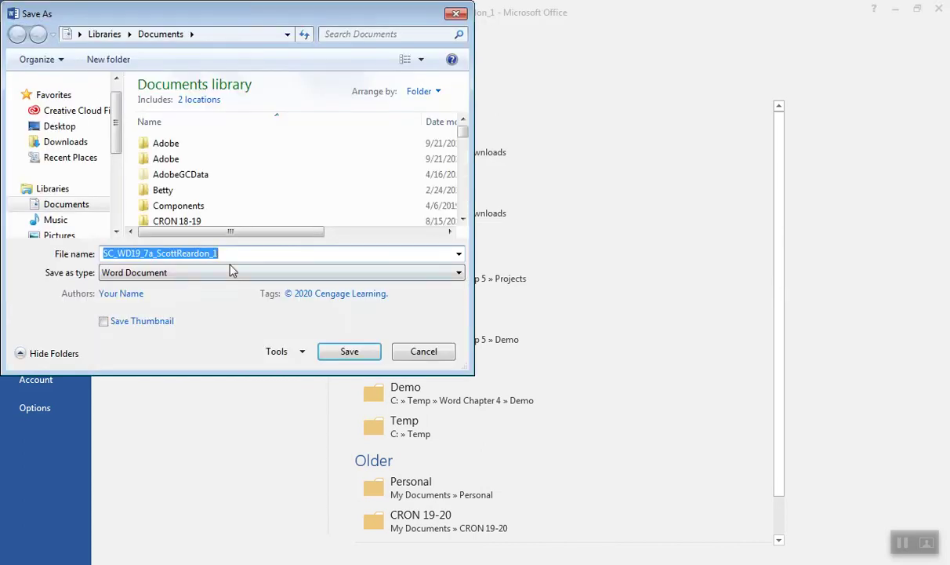
pyautogui.click(230, 254)
pyautogui.press('BackSpace')
pyautogui.write('2')
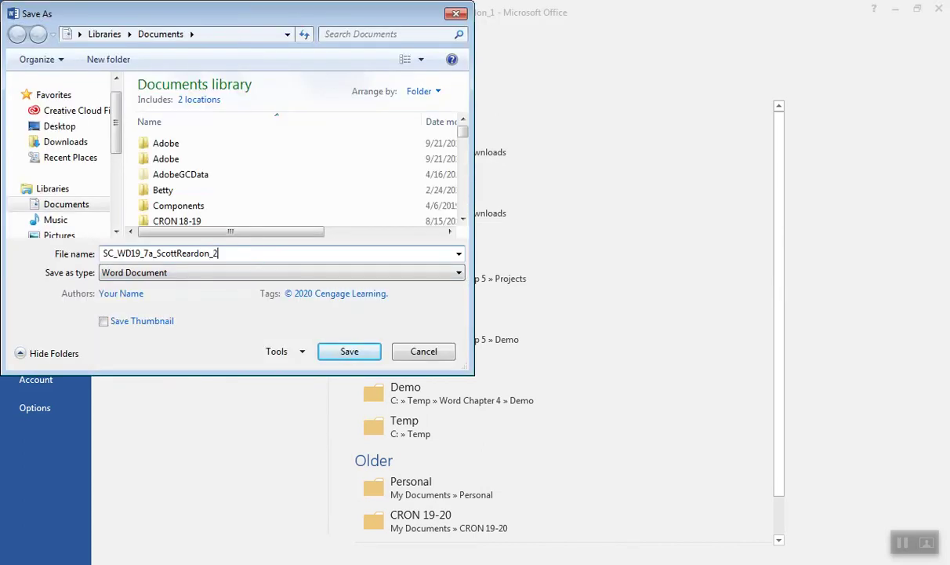
pyautogui.click(349, 351)
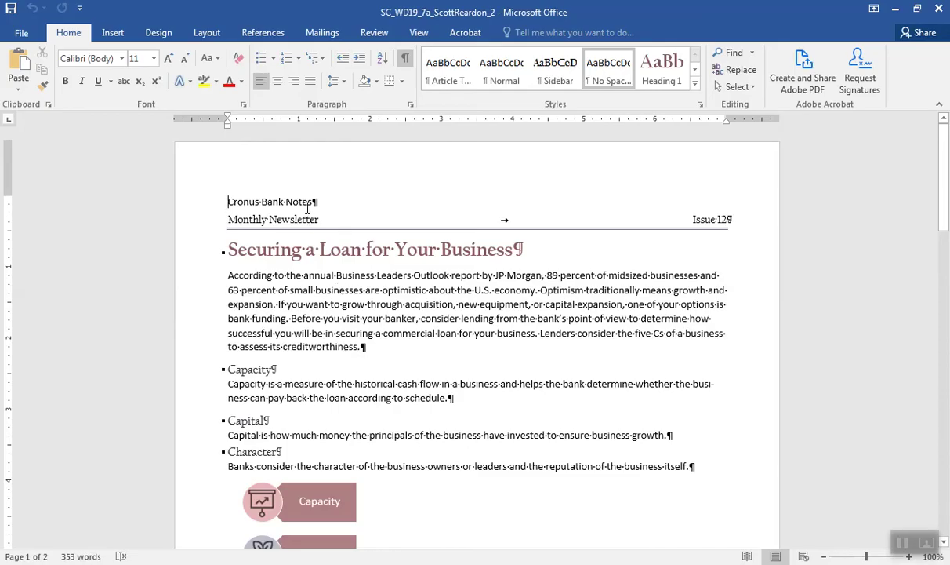
# Step: Convert the first line, "Cronus Bank Notes", to WordArt using the white-fill, gold-outline style in the gallery's first row
pyautogui.moveTo(314, 202); pyautogui.dragTo(225, 201)
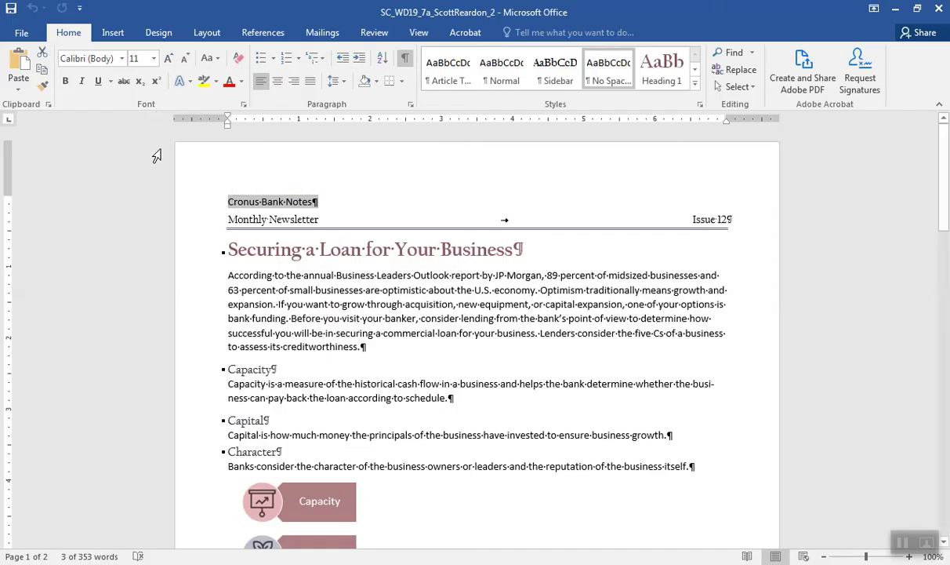
pyautogui.click(115, 33)
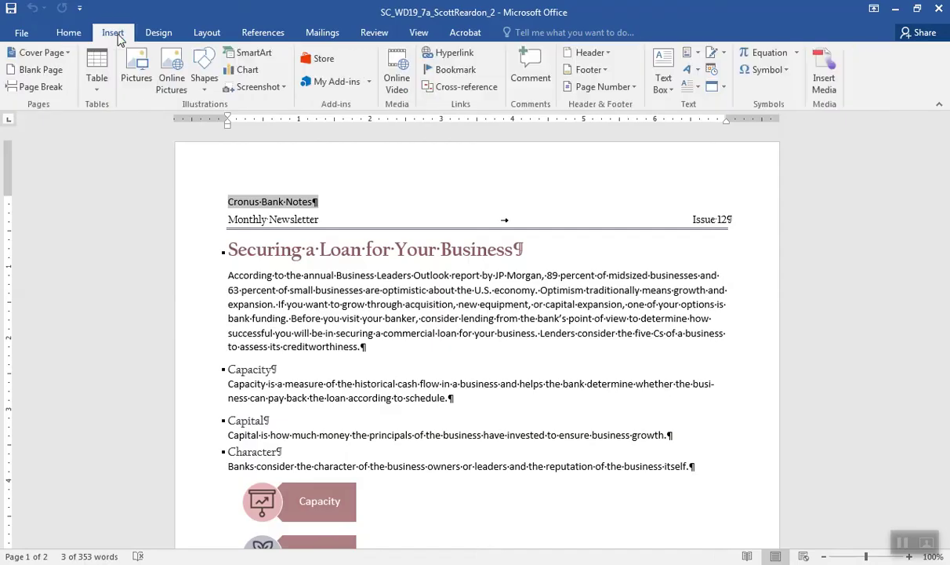
pyautogui.click(697, 71)
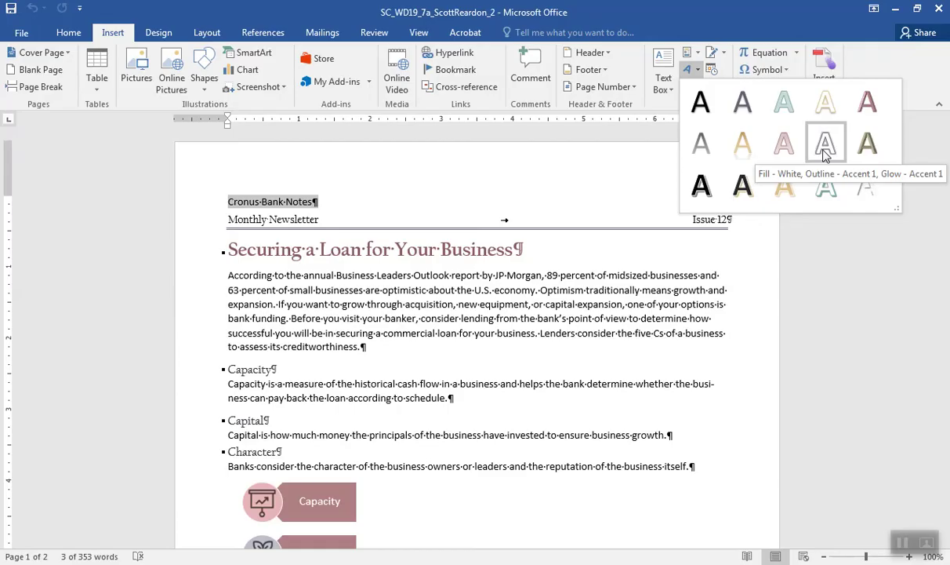
pyautogui.click(825, 101)
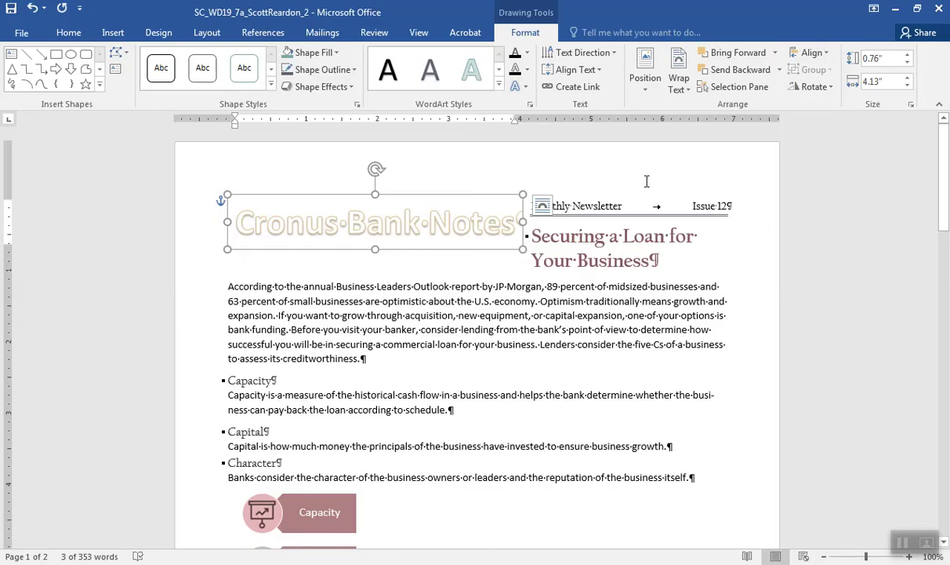
# Step: Set the text wrapping of the Cronus Bank Notes WordArt to Top and Bottom
pyautogui.click(541, 208)
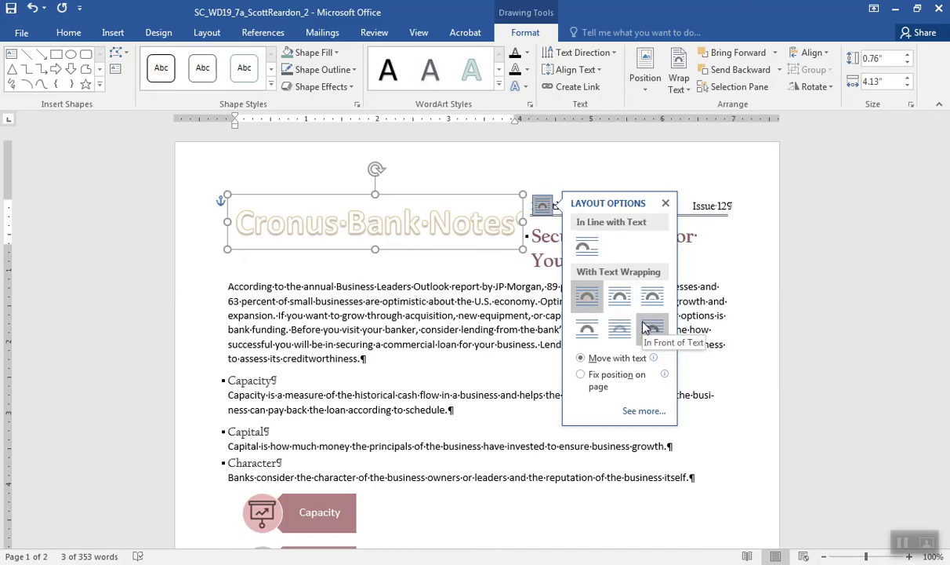
pyautogui.click(587, 330)
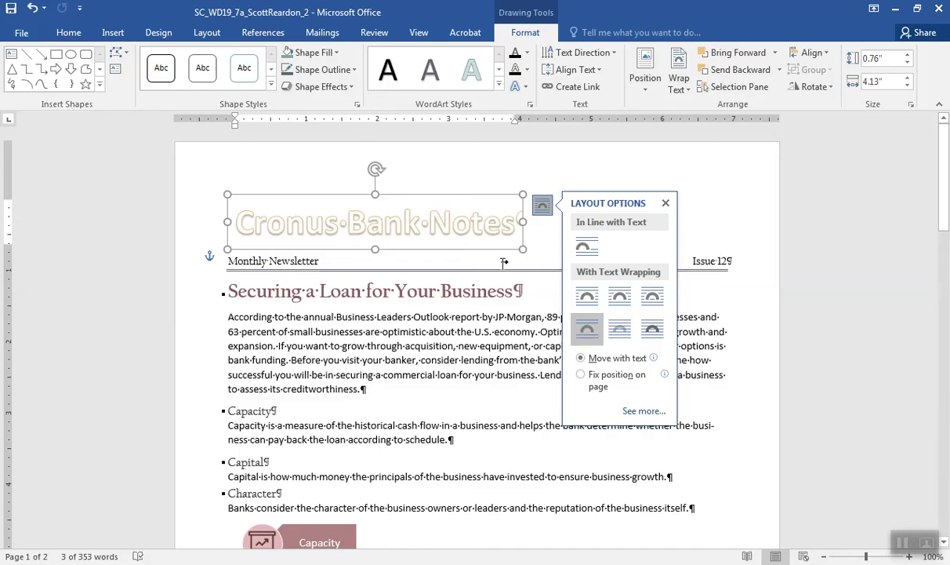
pyautogui.click(665, 203)
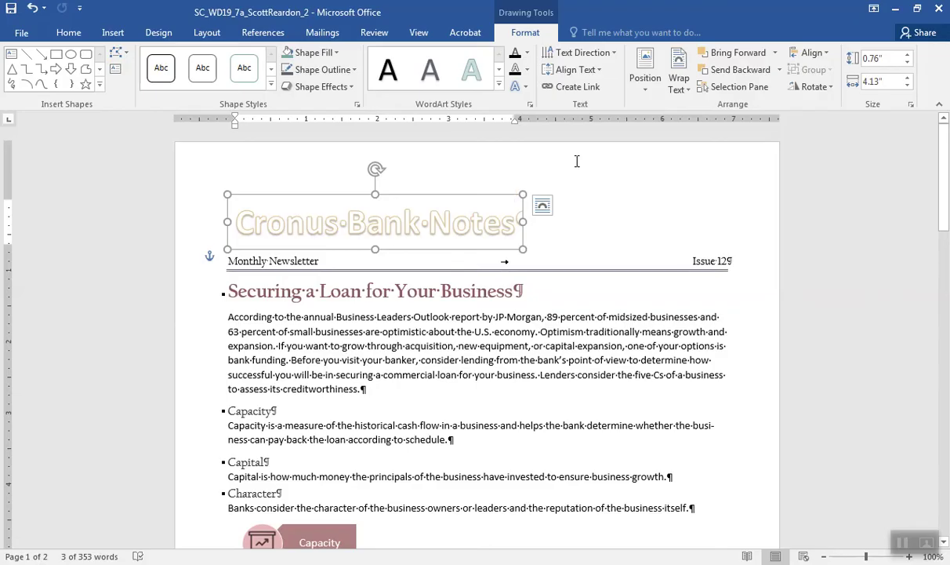
# Step: Resize the WordArt to a height of 1" and a width of 7"
pyautogui.click(907, 58)
pyautogui.click(908, 58)
pyautogui.click(908, 58)
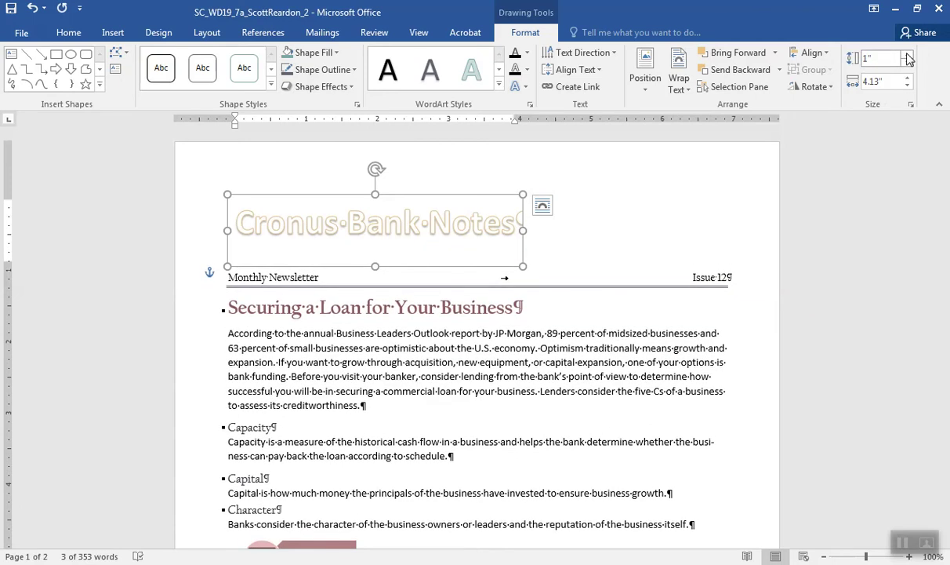
pyautogui.click(872, 82)
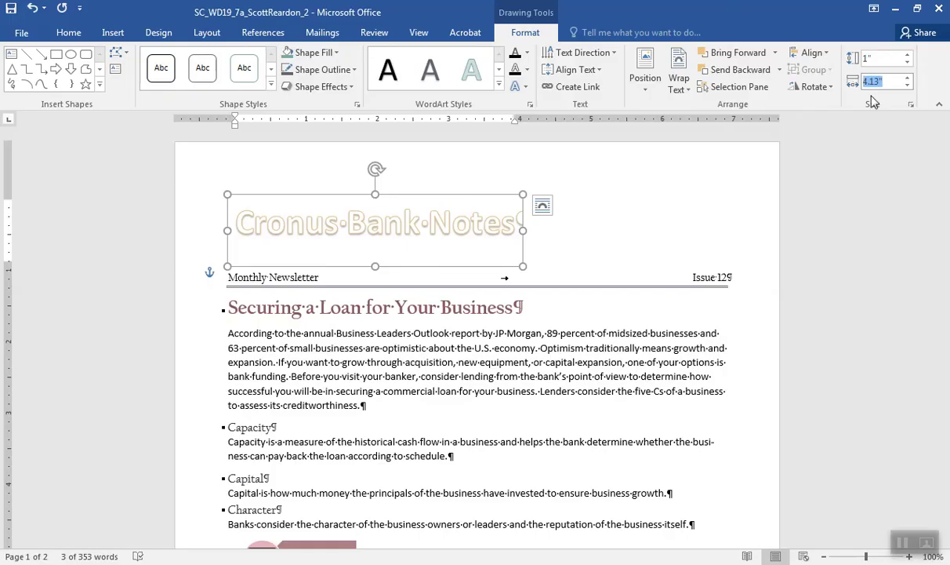
pyautogui.write('7')
pyautogui.press('Return')
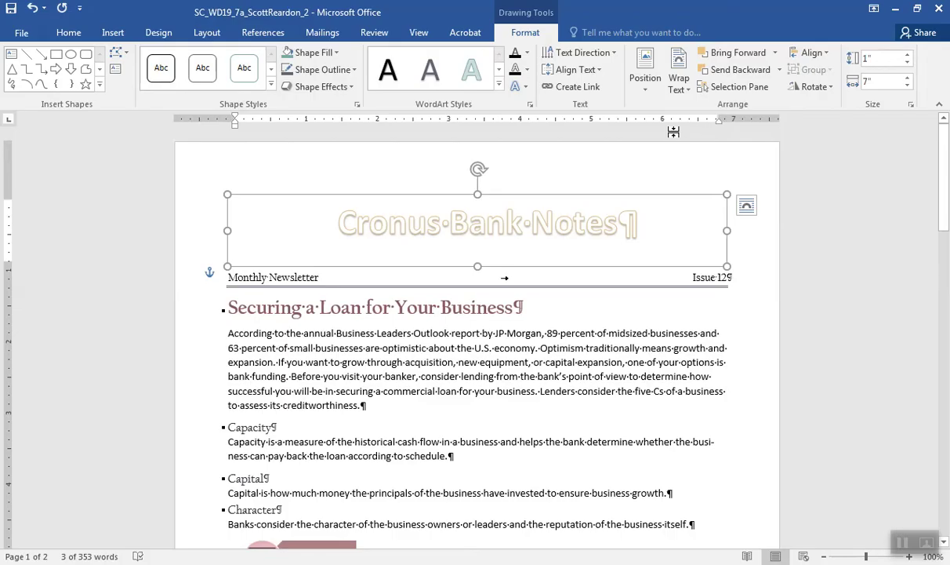
# Step: Change the WordArt text's font to Californian FB and enlarge it by one preset font size
pyautogui.click(579, 228)
pyautogui.tripleClick(579, 227)
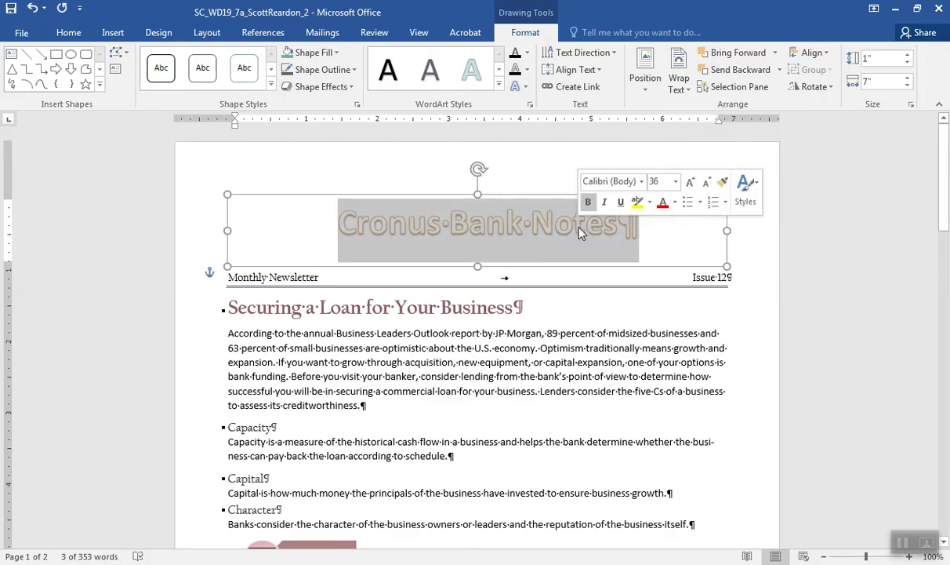
pyautogui.tripleClick(479, 226)
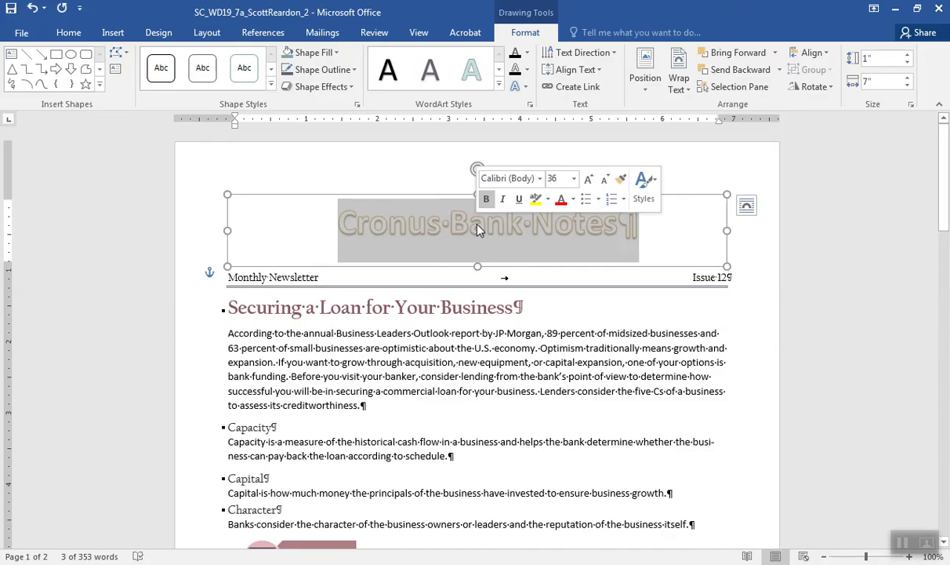
pyautogui.click(530, 179)
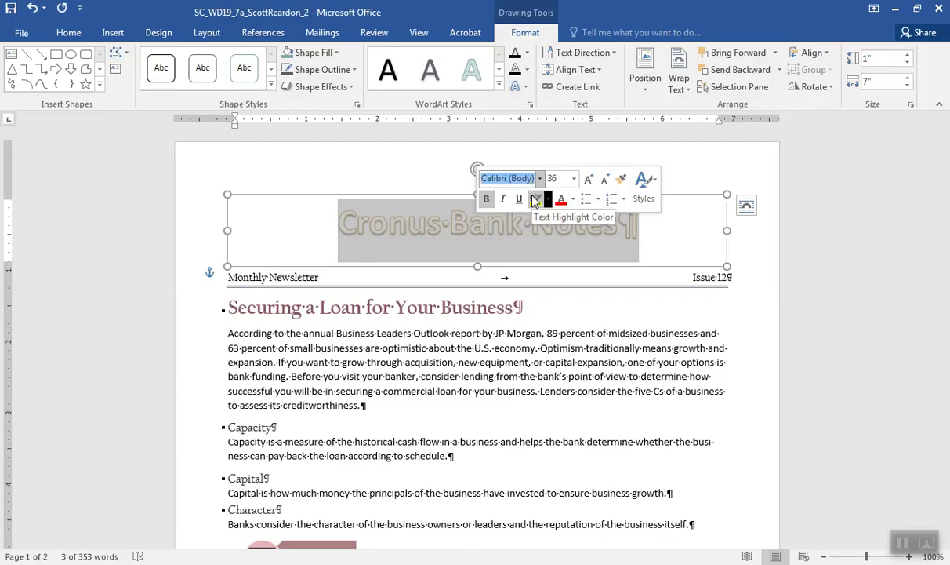
pyautogui.write('C')
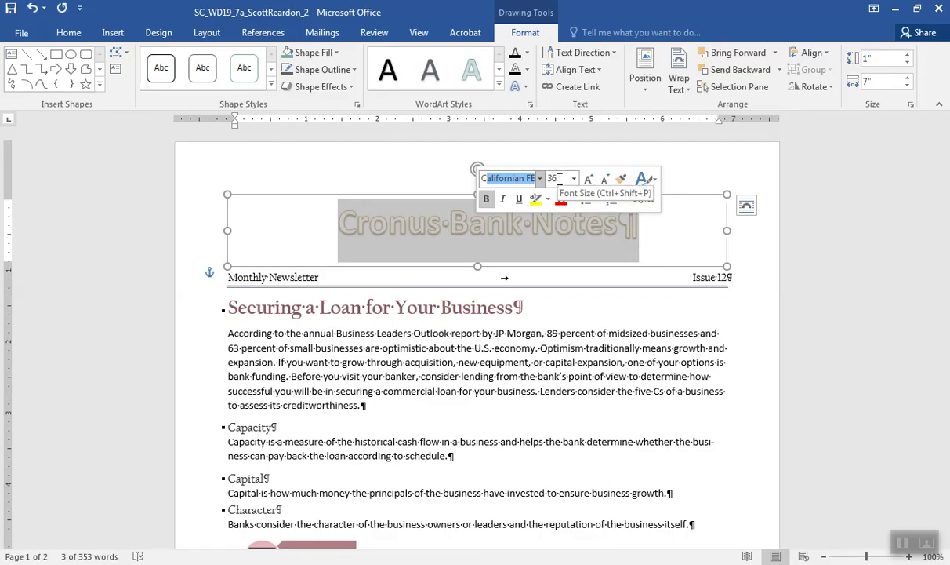
pyautogui.click(560, 179)
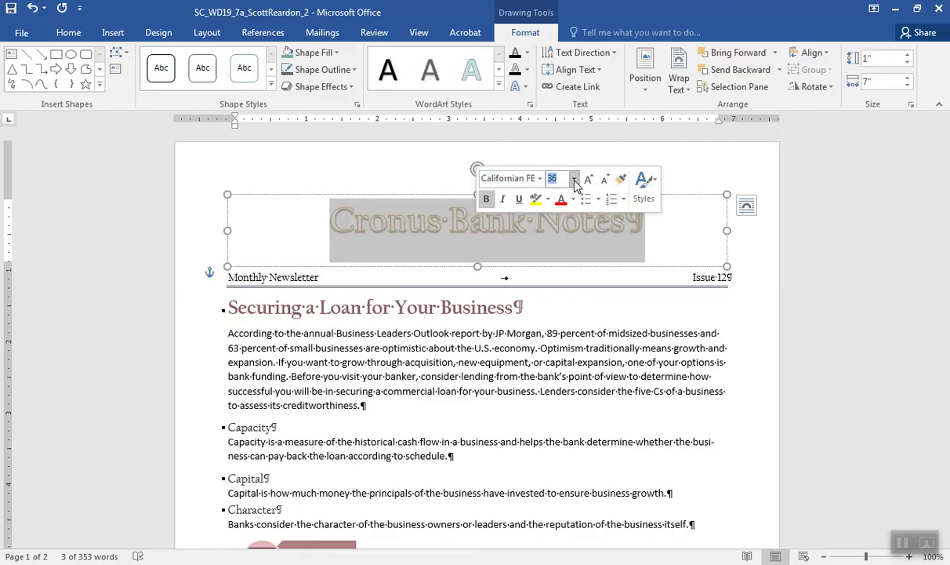
pyautogui.click(574, 180)
pyautogui.click(553, 394)
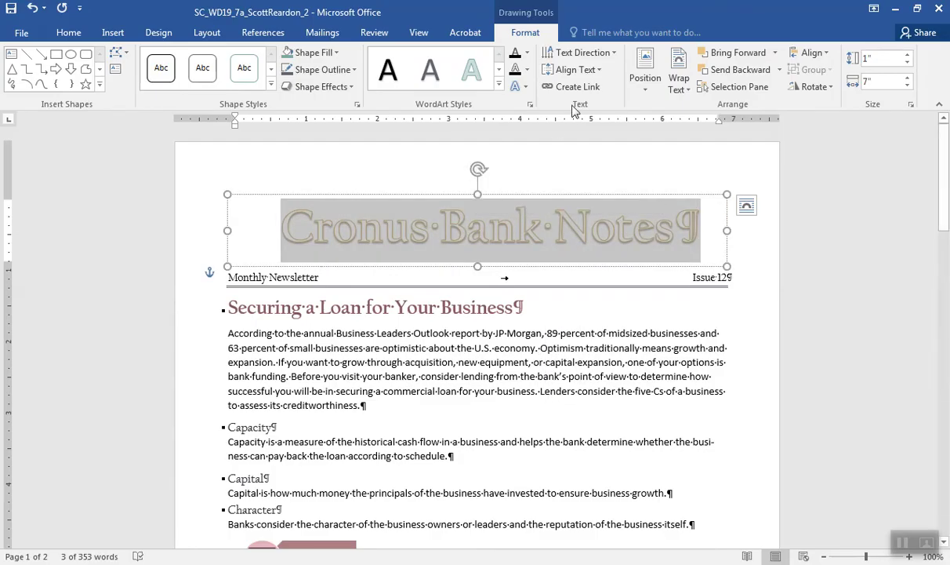
# Step: Open the detailed text fill settings for the WordArt and switch its text fill to a gradient fill
pyautogui.click(529, 53)
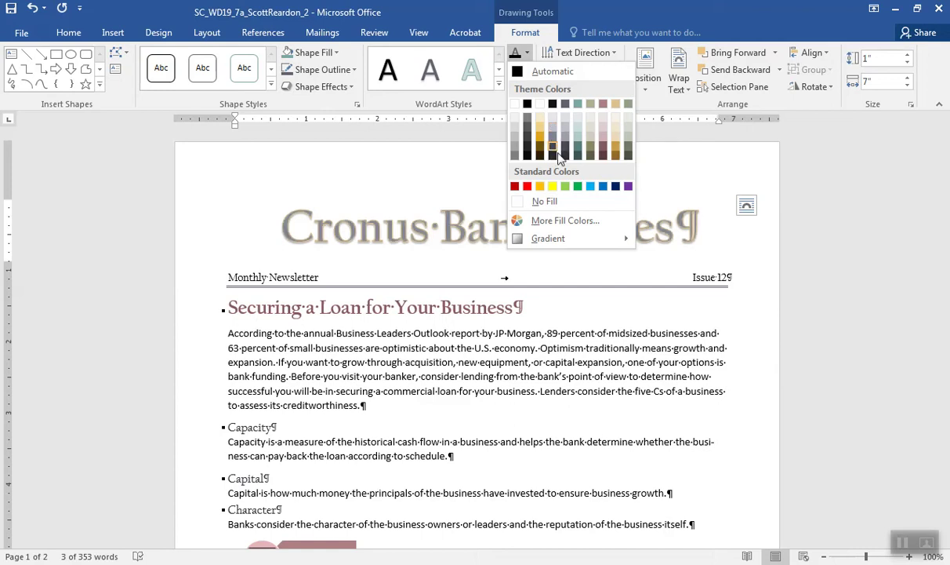
pyautogui.moveTo(614, 243)
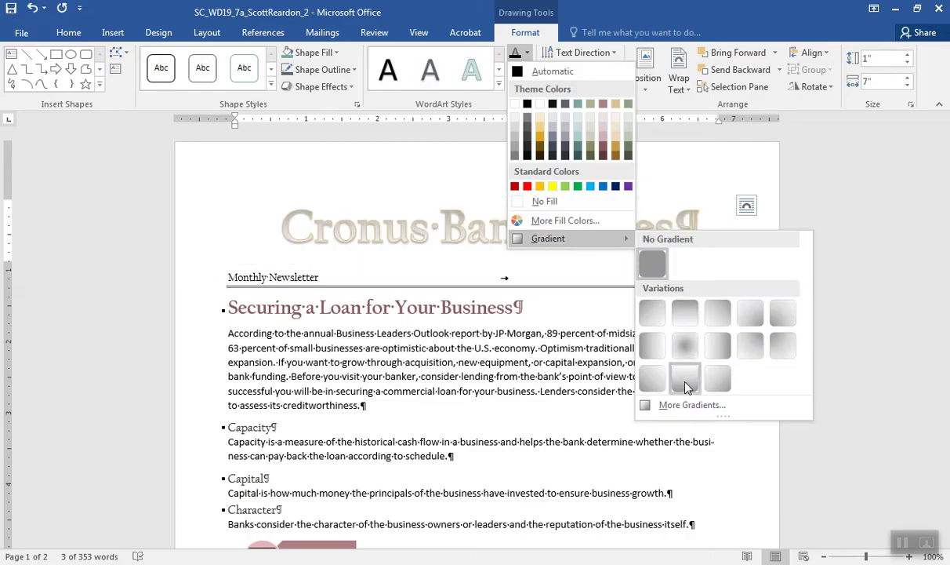
pyautogui.click(685, 406)
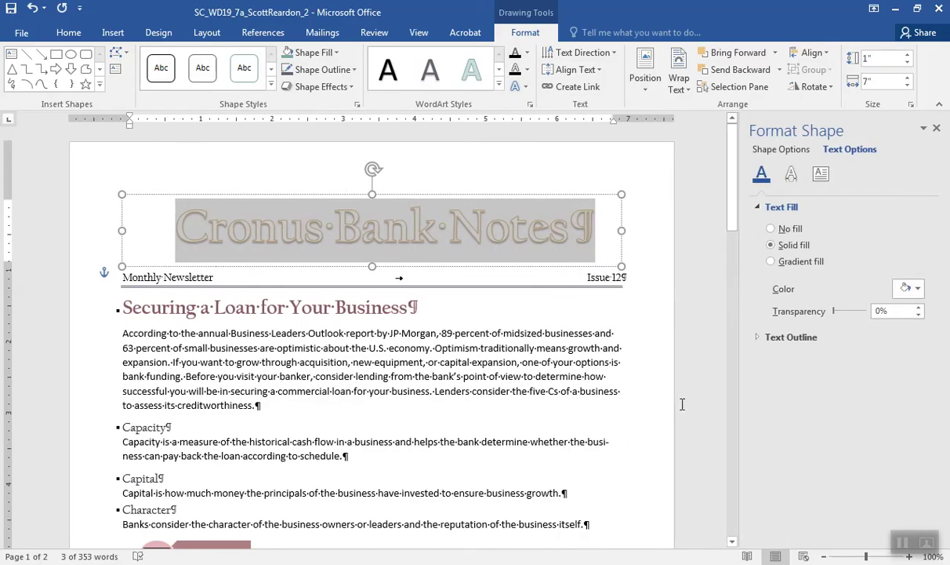
pyautogui.click(771, 262)
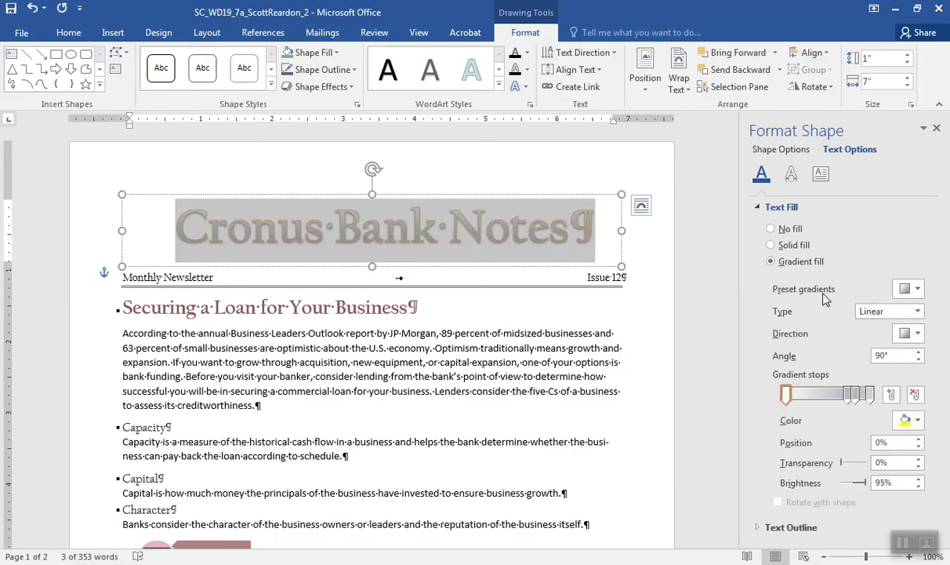
# Step: Apply the dusty-red Accent 4 preset gradient from the middle row to the WordArt text and close the formatting settings
pyautogui.click(918, 290)
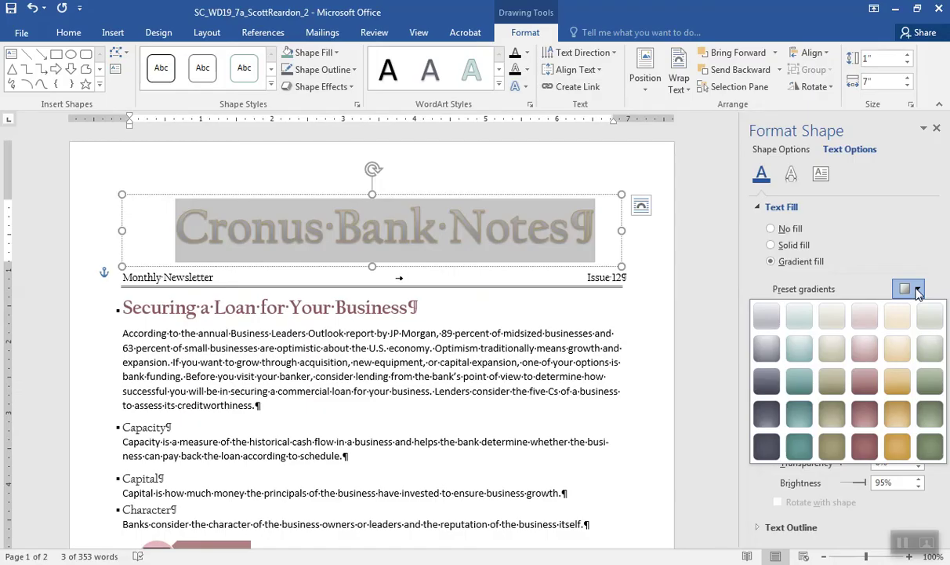
pyautogui.click(865, 382)
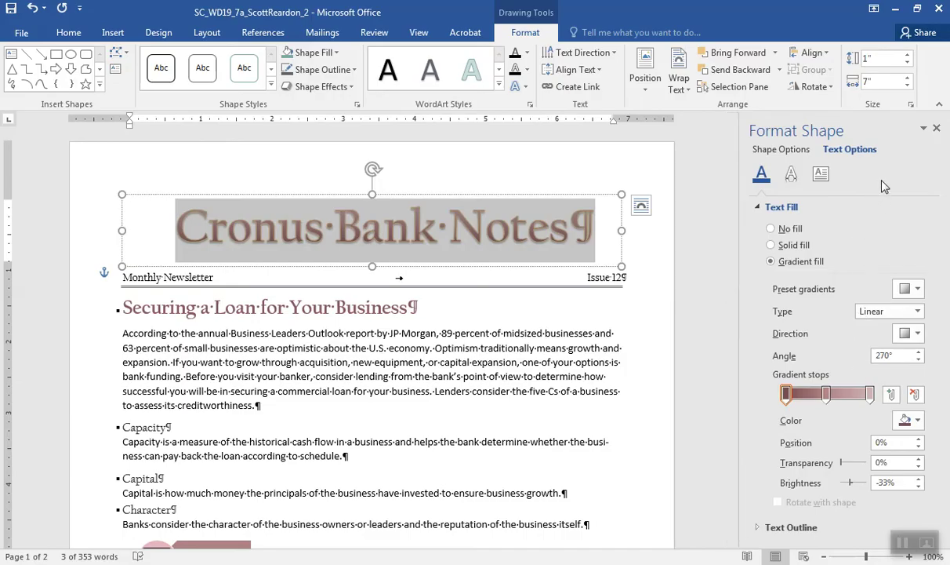
pyautogui.click(936, 130)
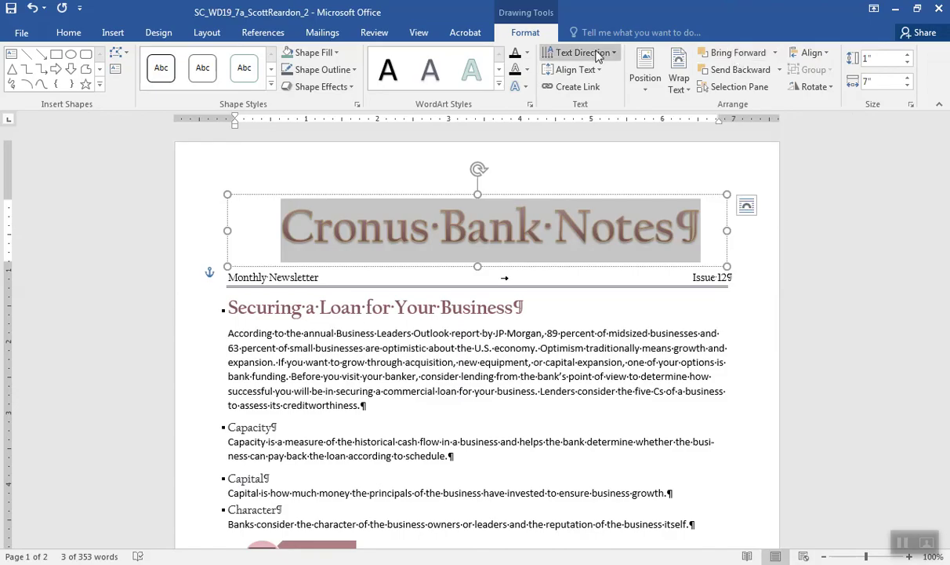
# Step: Apply the first Warp transform text effect to the Cronus Bank Notes WordArt
pyautogui.click(525, 88)
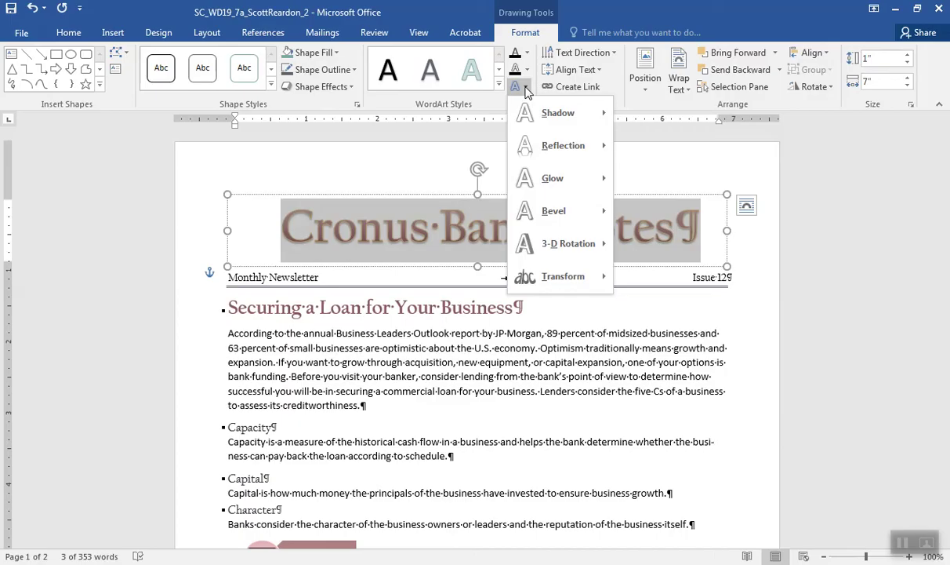
pyautogui.moveTo(579, 278)
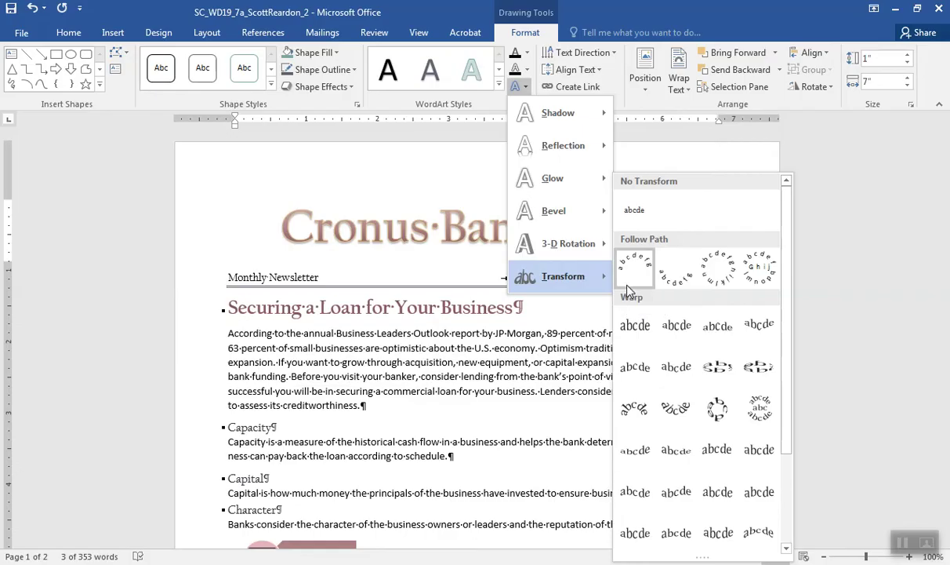
pyautogui.click(635, 326)
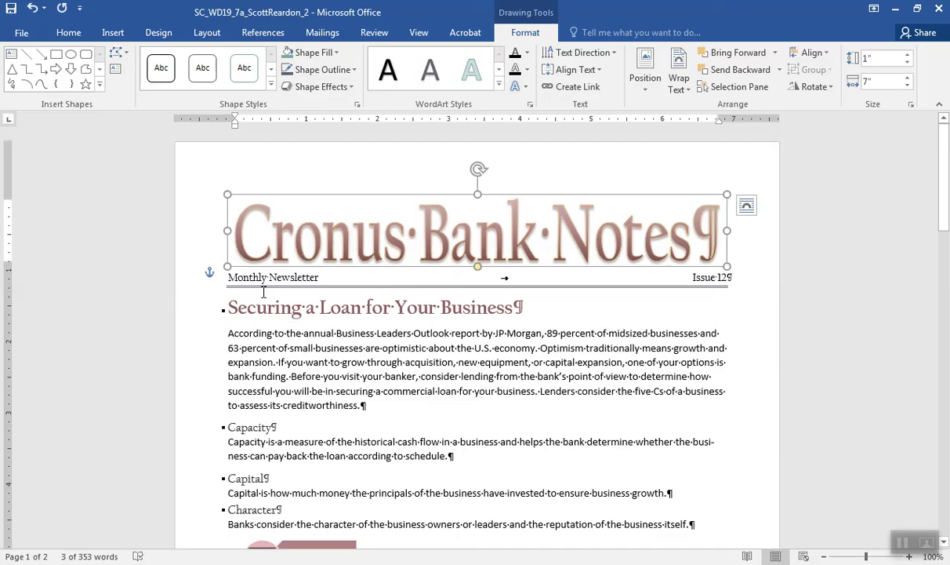
# Step: Insert a continuous section break before the paragraph beginning "According to the annual Business Leaders Outlook report"
pyautogui.click(229, 335)
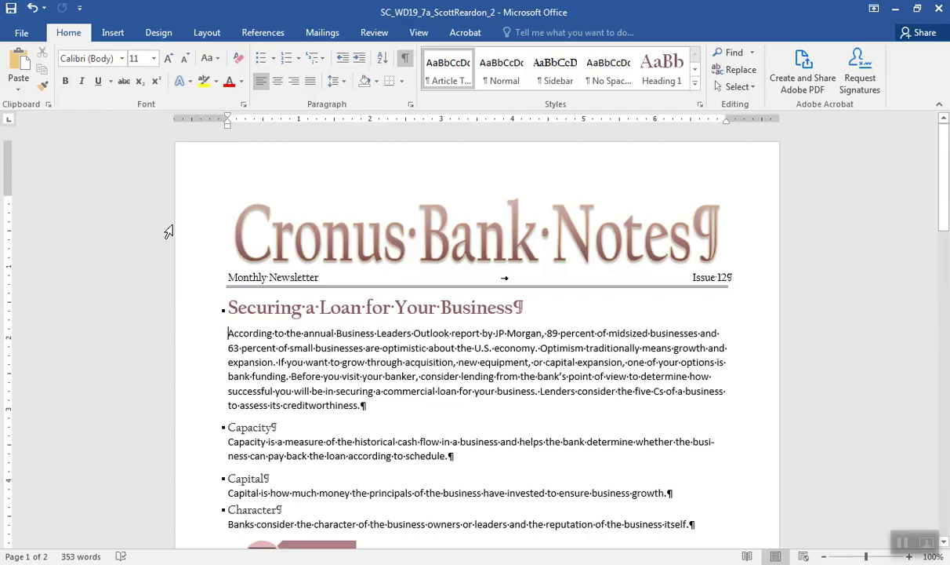
pyautogui.click(200, 36)
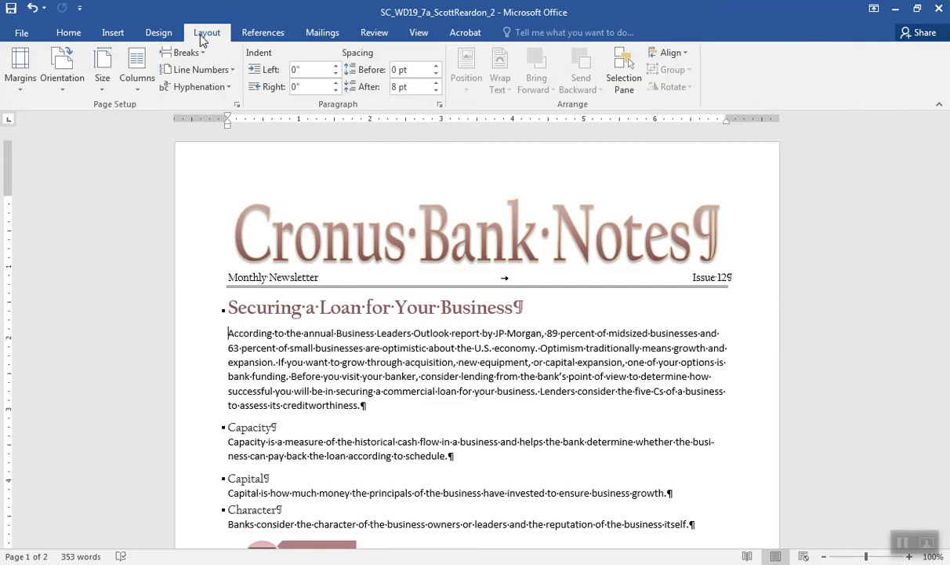
pyautogui.click(198, 55)
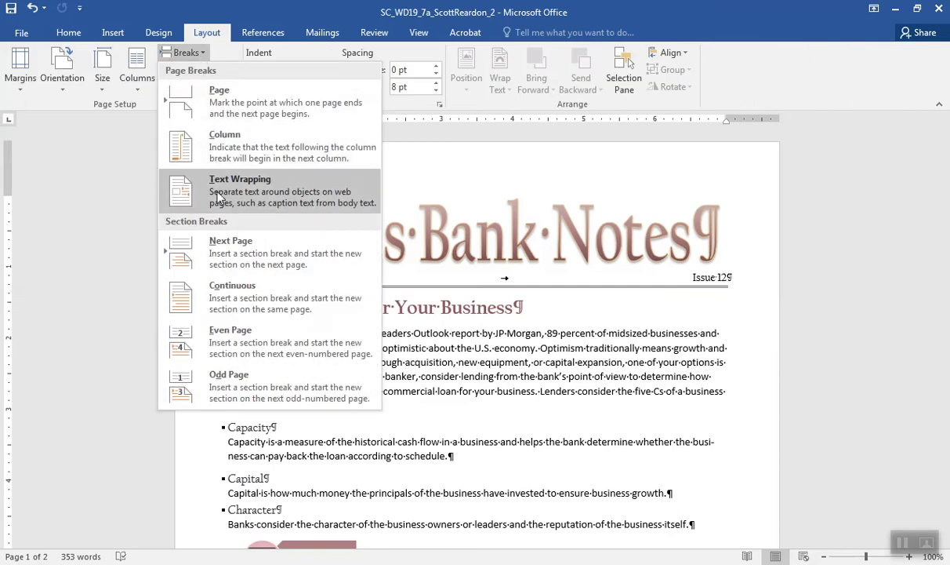
pyautogui.click(223, 297)
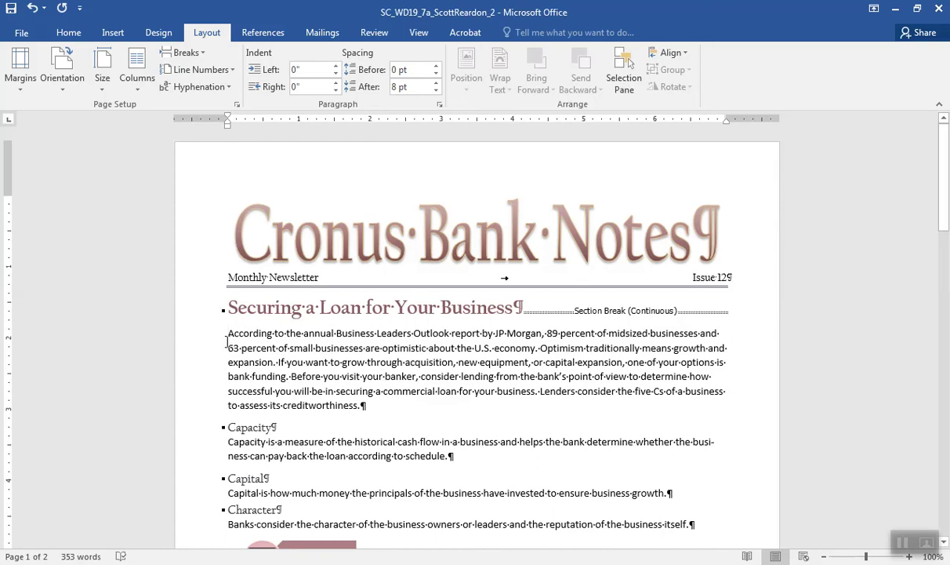
# Step: Format the text from "According to the annual" through "Require e-commerce customers to sign in." in three columns
pyautogui.moveTo(227, 333); pyautogui.dragTo(333, 333)
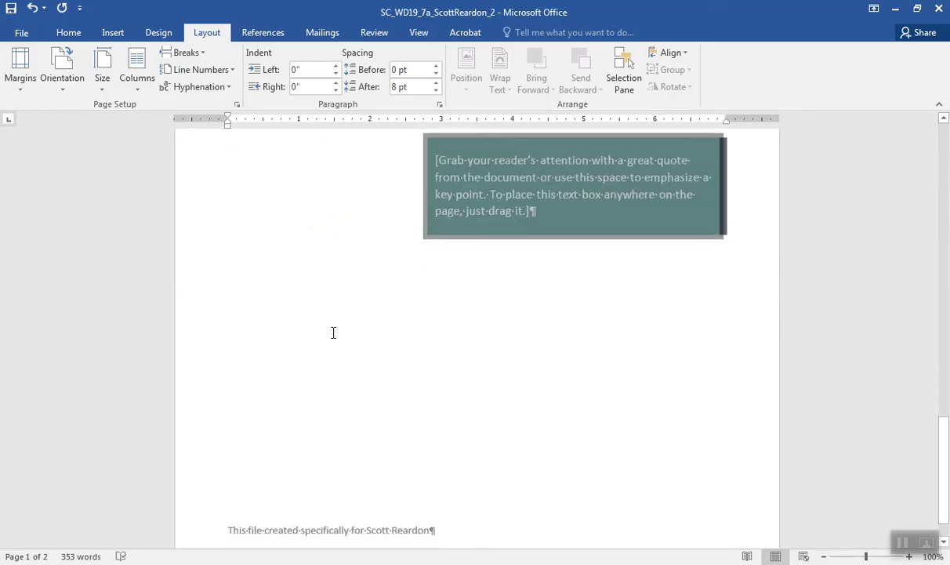
pyautogui.moveTo(333, 333)
pyautogui.mouseDown()
pyautogui.moveTo(370, 250)
pyautogui.moveTo(402, 122)
pyautogui.moveTo(360, 212)
pyautogui.moveTo(403, 298)
pyautogui.moveTo(396, 313)
pyautogui.moveTo(436, 344)
pyautogui.mouseUp()
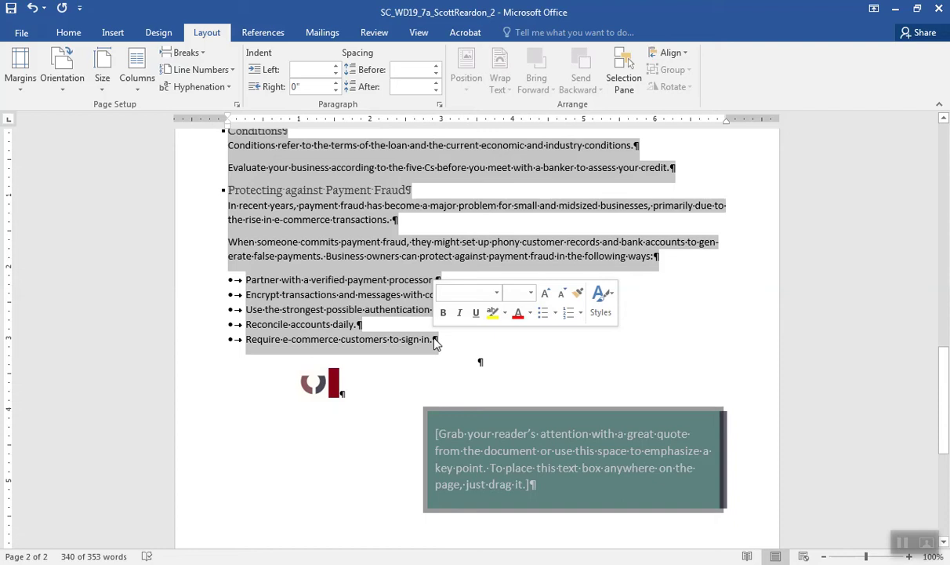
pyautogui.click(139, 86)
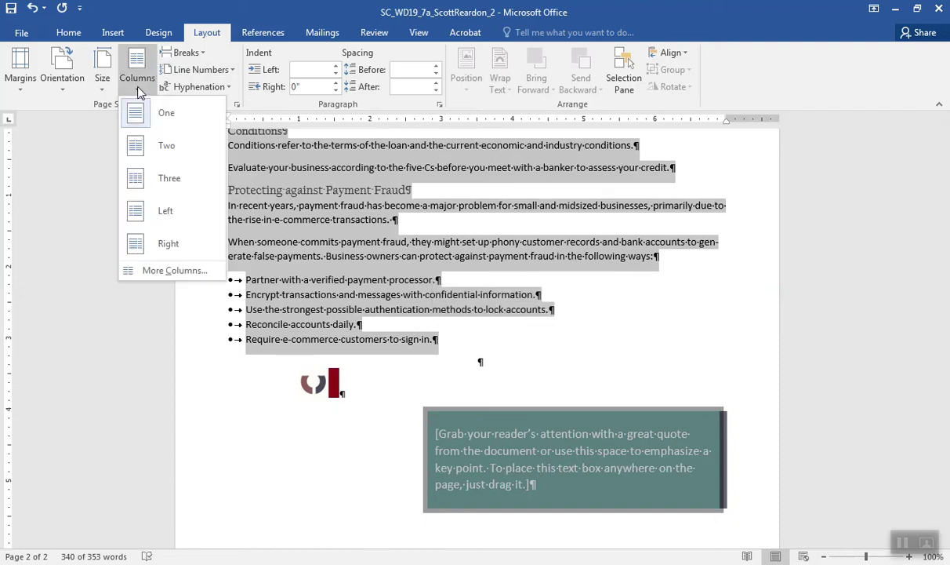
pyautogui.click(151, 180)
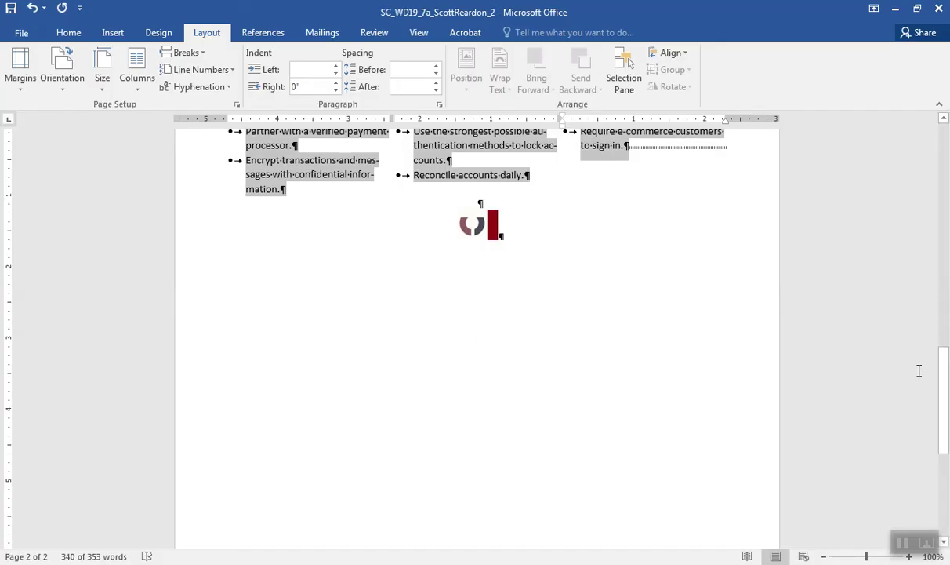
# Step: Set the three equal columns of the selected article text to a width of 2.2" with 0.2" spacing
pyautogui.moveTo(940, 361); pyautogui.dragTo(925, 206)
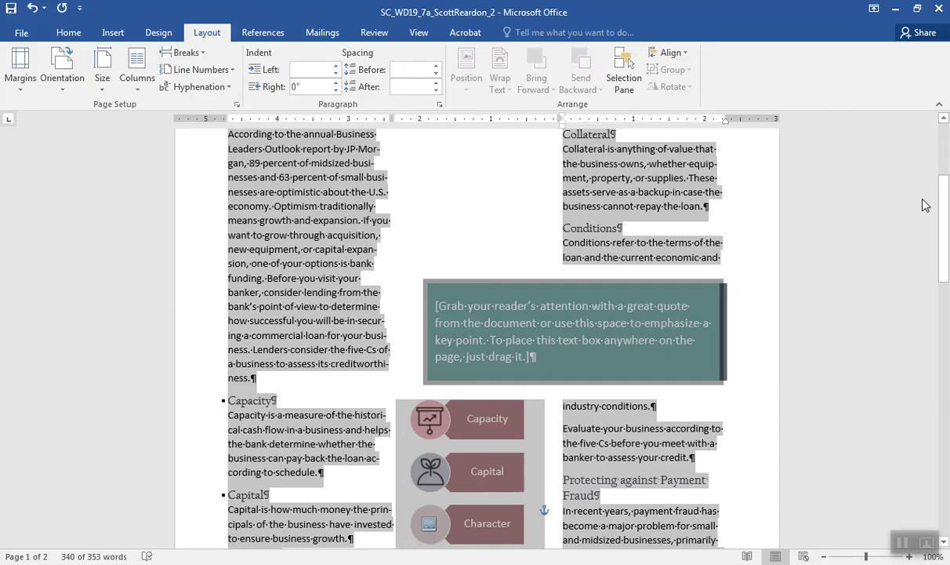
pyautogui.click(148, 91)
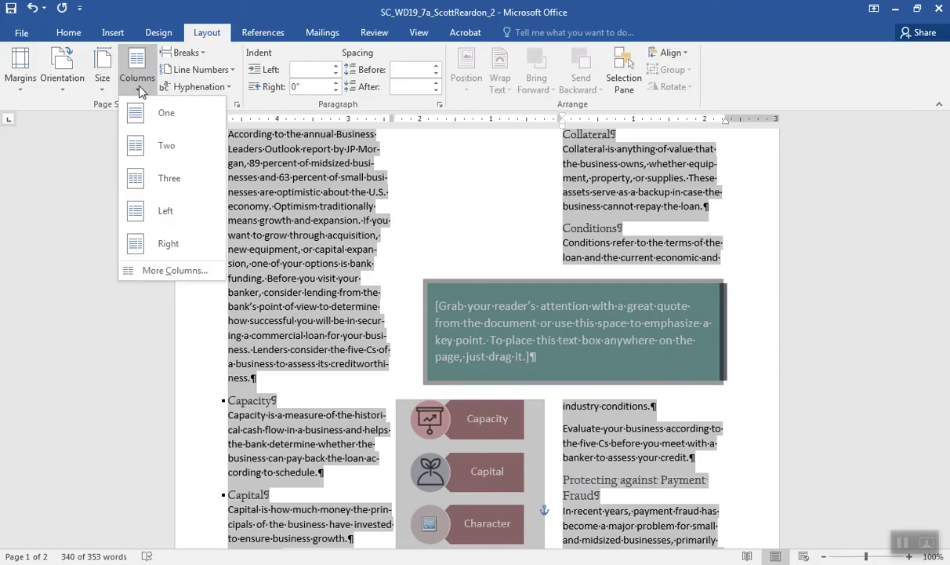
pyautogui.click(164, 271)
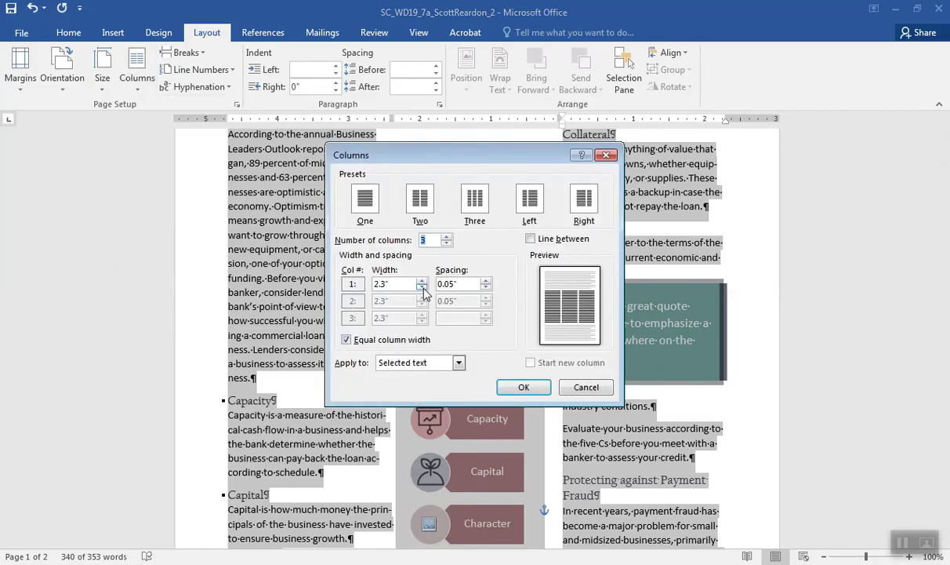
pyautogui.click(422, 287)
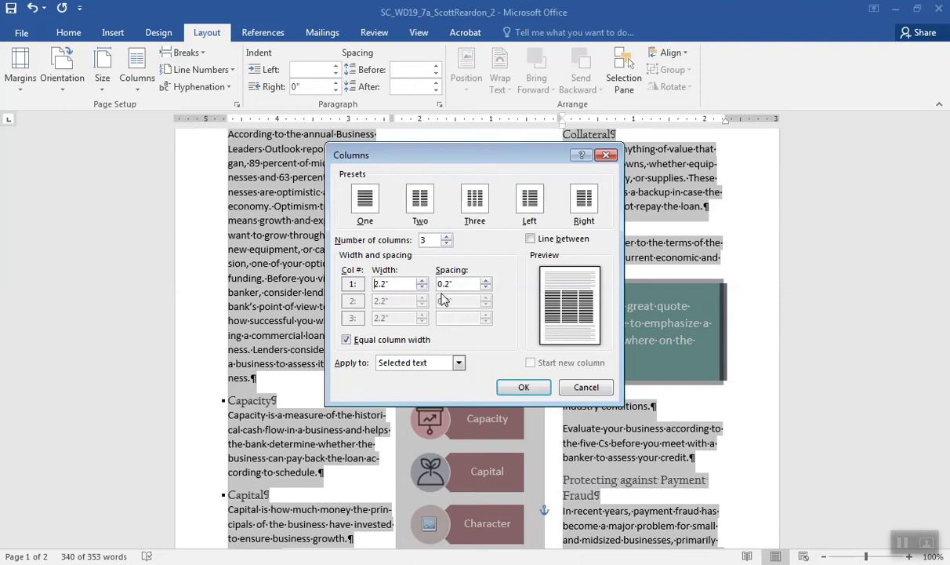
pyautogui.click(524, 390)
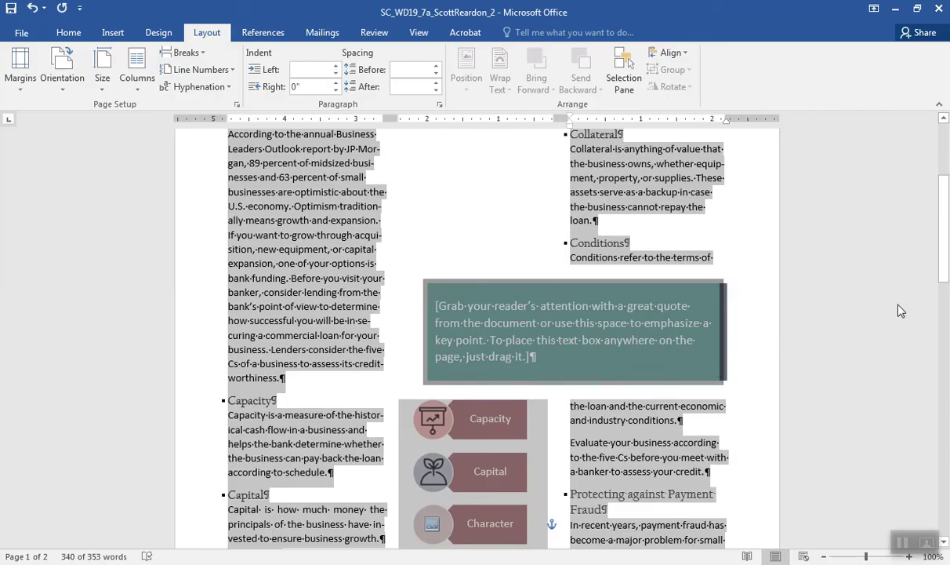
# Step: Turn the letter A of "According" in the first body paragraph into a Dropped drop cap
pyautogui.moveTo(944, 276); pyautogui.dragTo(945, 252)
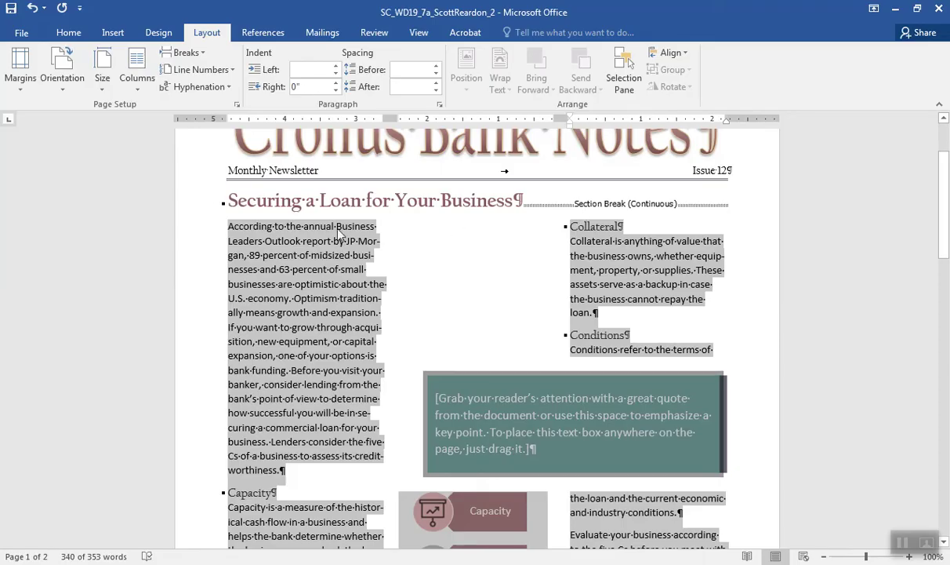
pyautogui.click(231, 228)
pyautogui.moveTo(230, 228); pyautogui.dragTo(234, 229)
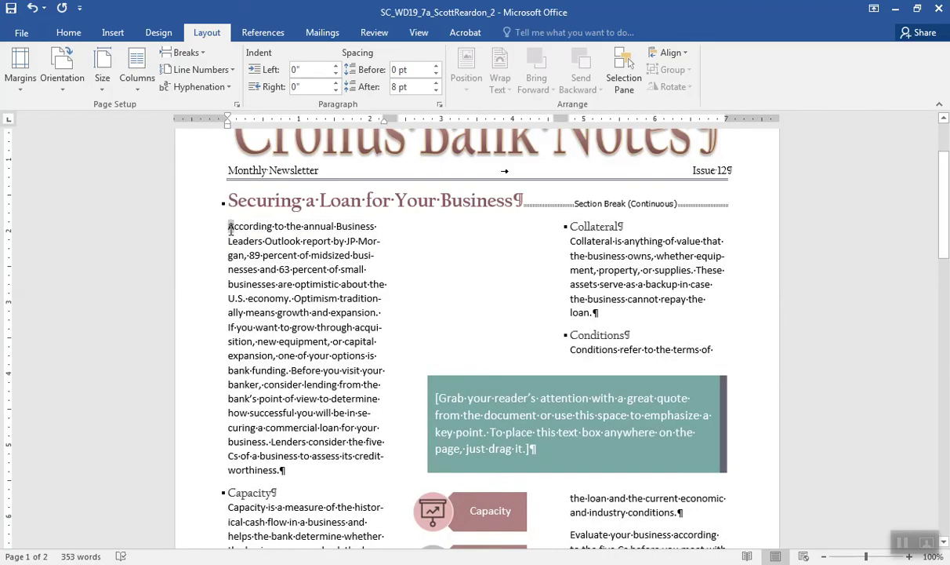
pyautogui.click(108, 31)
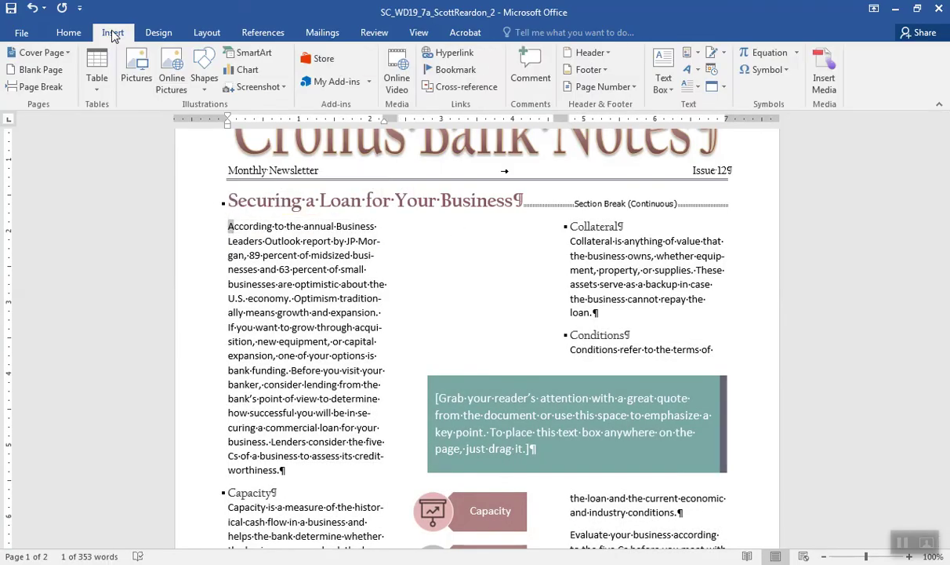
pyautogui.click(697, 91)
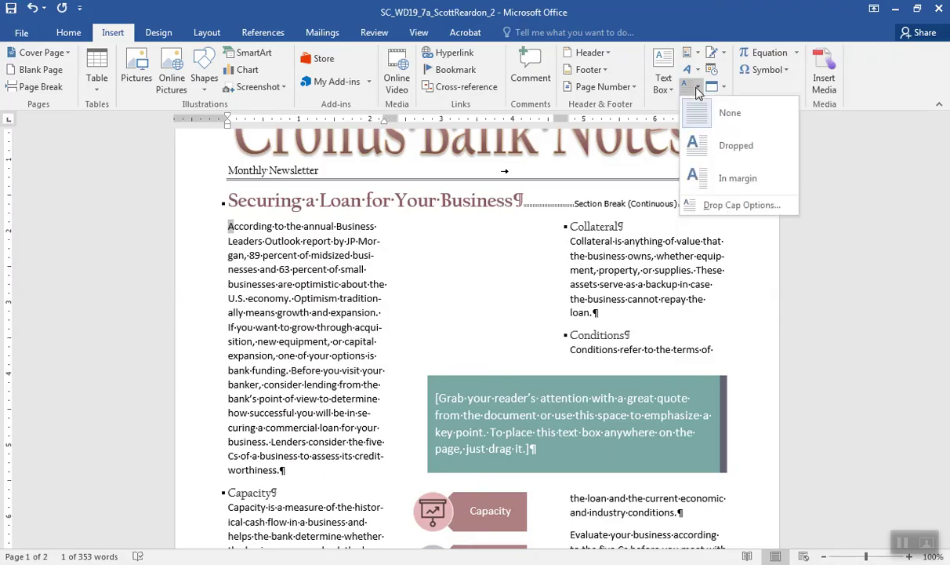
pyautogui.click(715, 146)
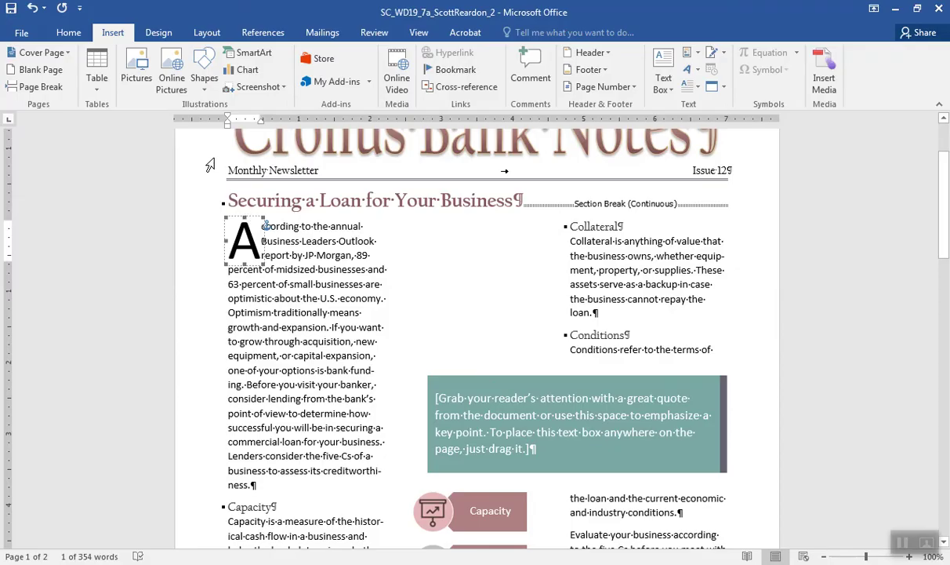
# Step: Color the drop cap A with the darkest shade of the Accent 4 theme color
pyautogui.doubleClick(256, 233)
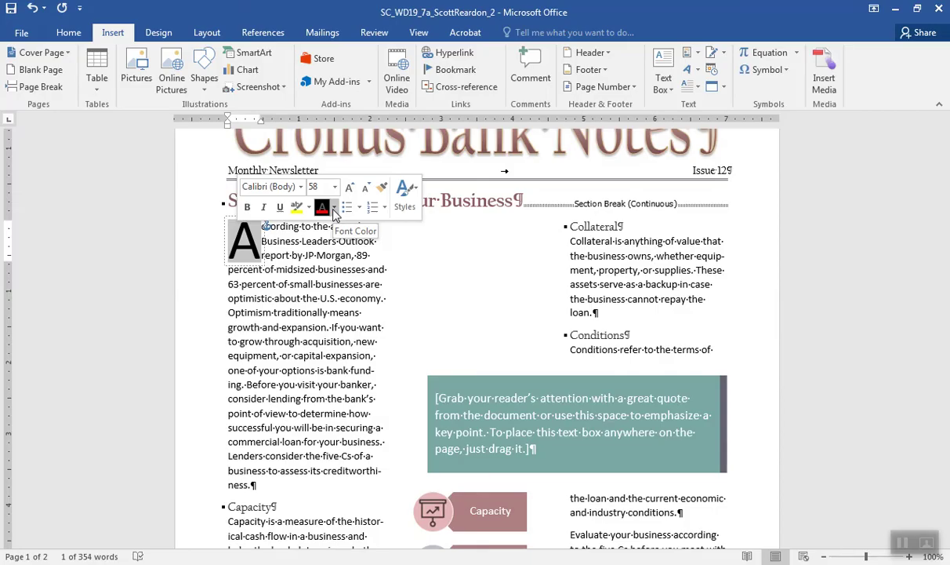
pyautogui.click(334, 207)
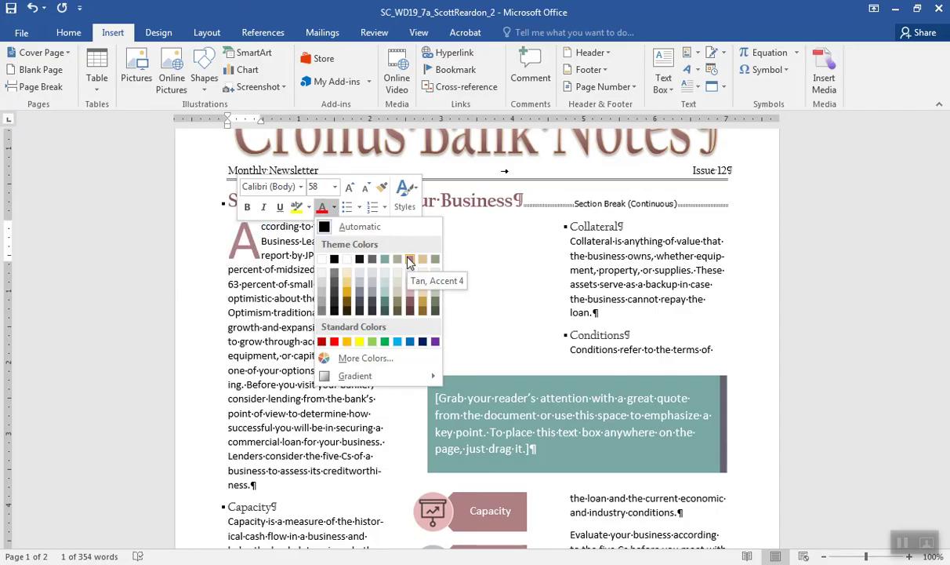
pyautogui.click(409, 308)
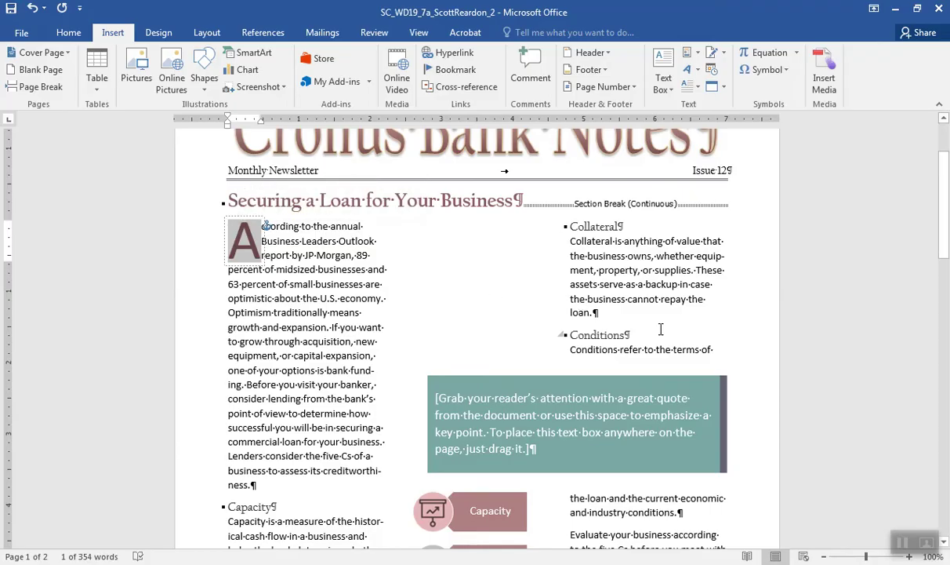
# Step: Insert the picture Support_WD19_7a_Character from C:\Temp\Word Chp 7\Project into the Character shape's empty picture placeholder in the SmartArt graphic
pyautogui.moveTo(943, 234); pyautogui.dragTo(944, 358)
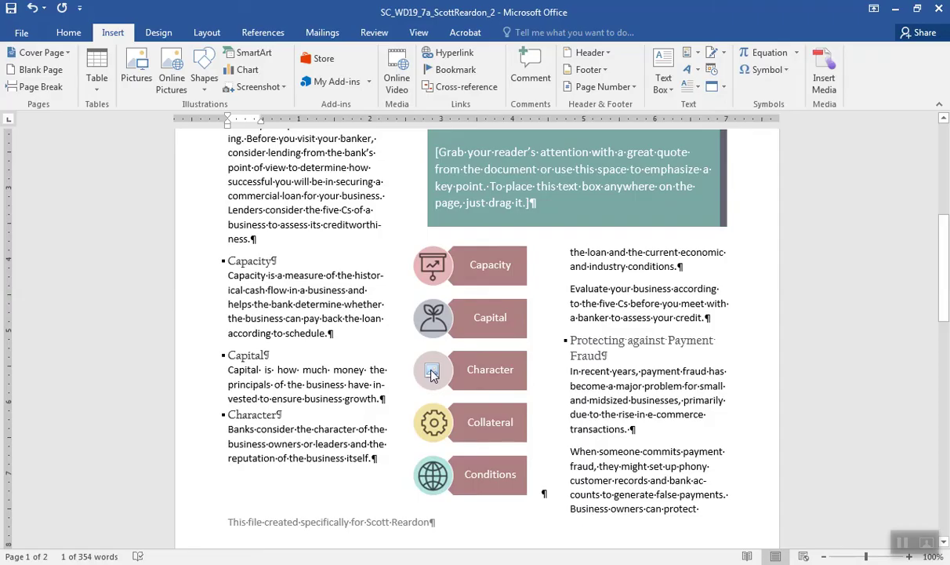
pyautogui.click(431, 370)
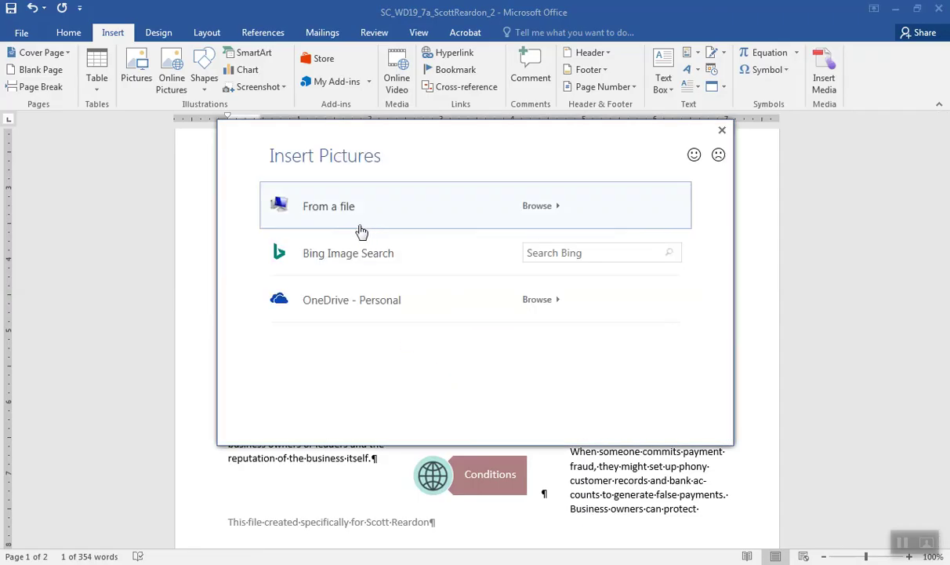
pyautogui.click(345, 207)
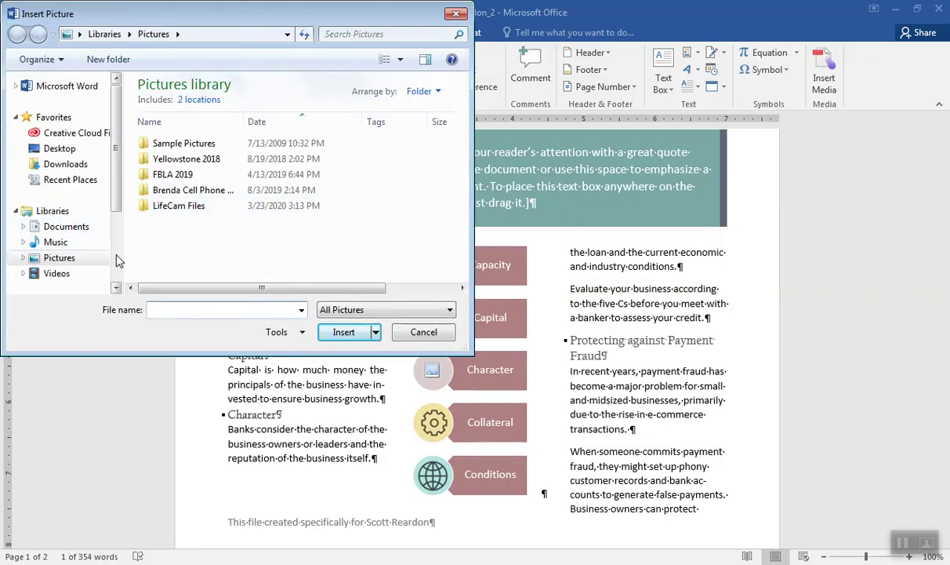
pyautogui.scroll(-3, 110, 241)
pyautogui.click(61, 237)
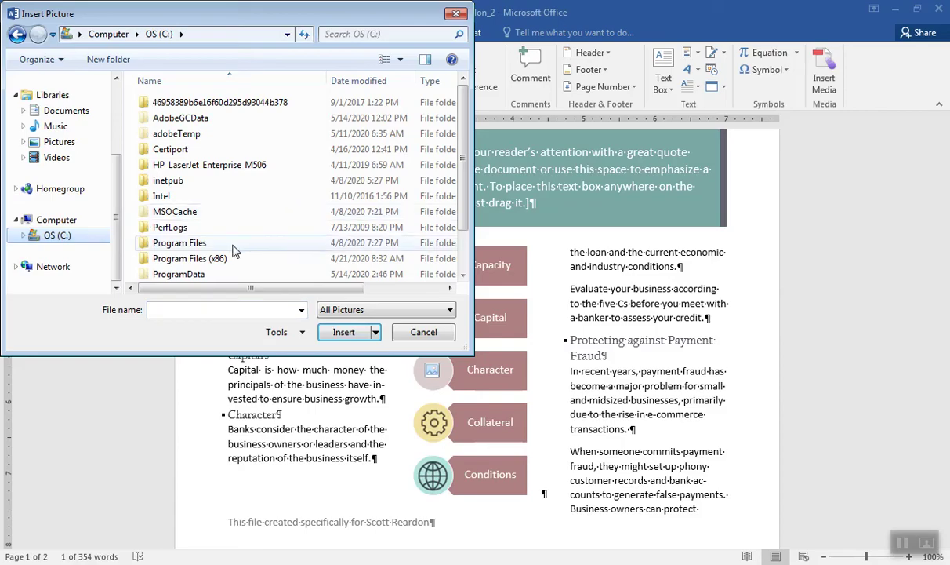
pyautogui.scroll(-1, 465, 266)
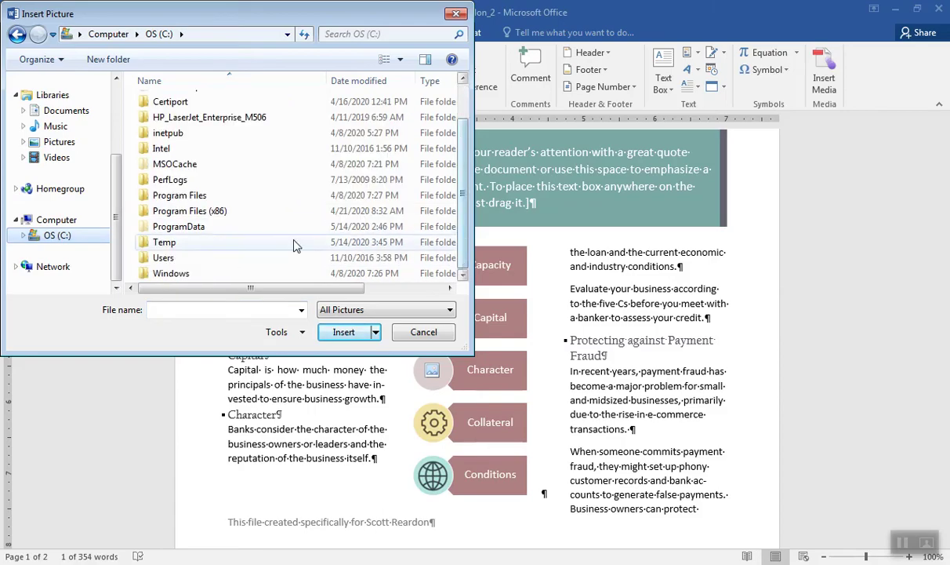
pyautogui.doubleClick(166, 243)
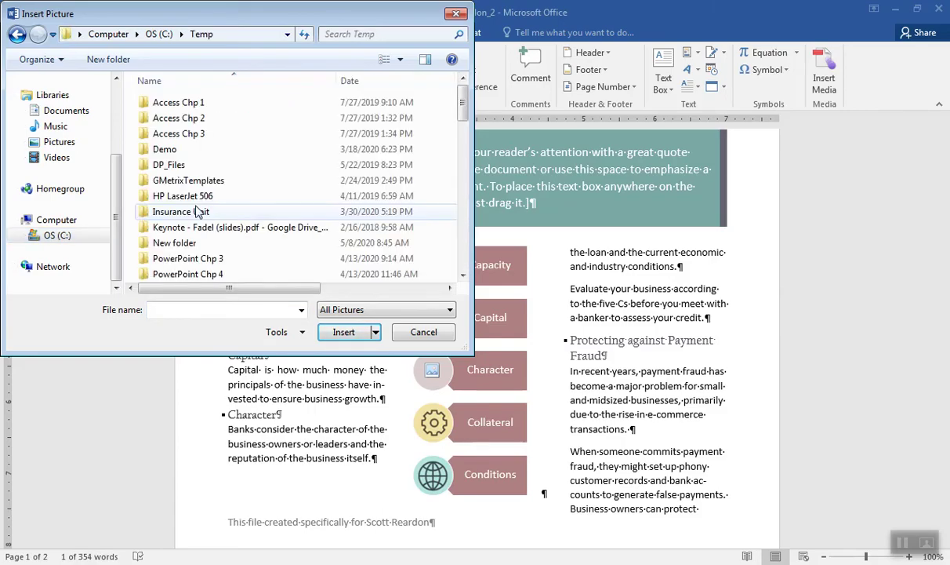
pyautogui.scroll(-4, 463, 274)
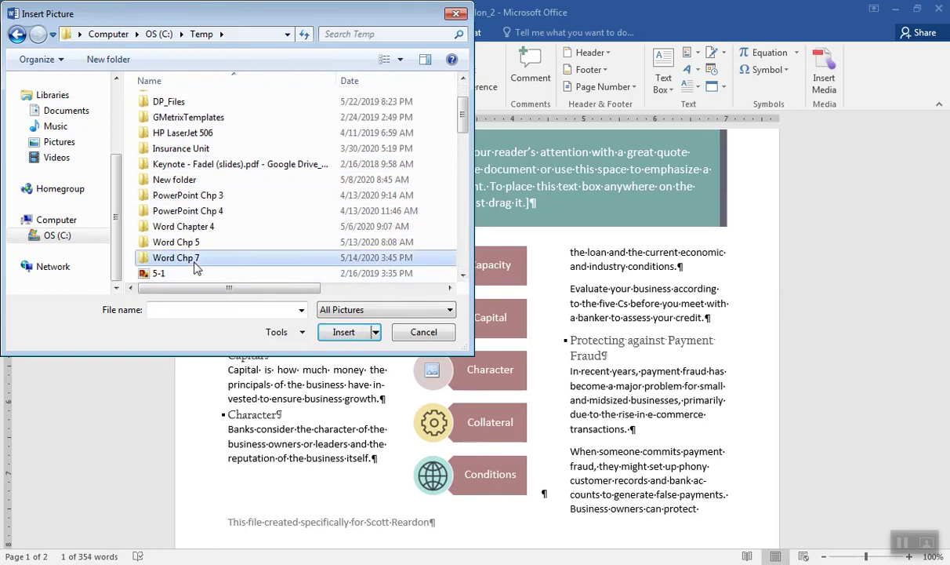
pyautogui.doubleClick(188, 257)
pyautogui.doubleClick(165, 105)
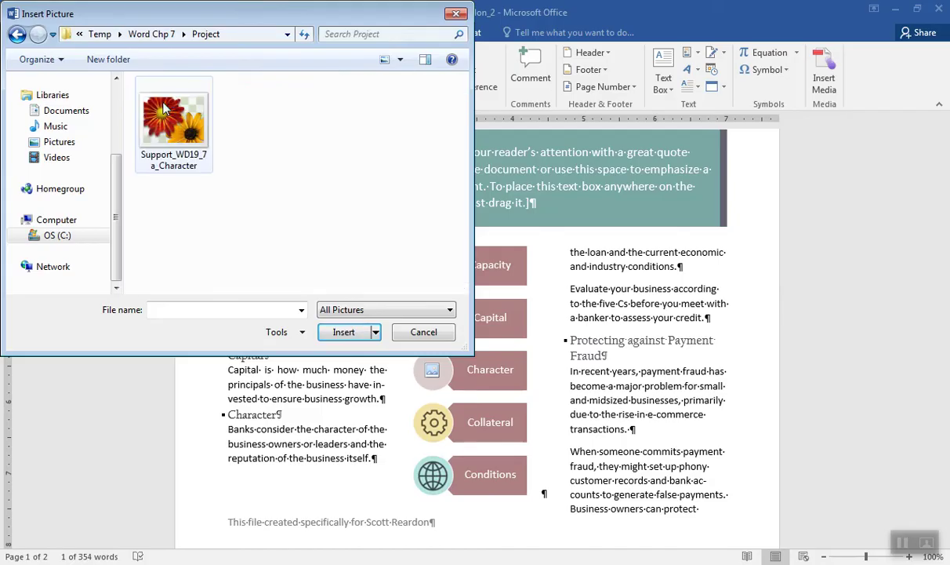
pyautogui.click(172, 125)
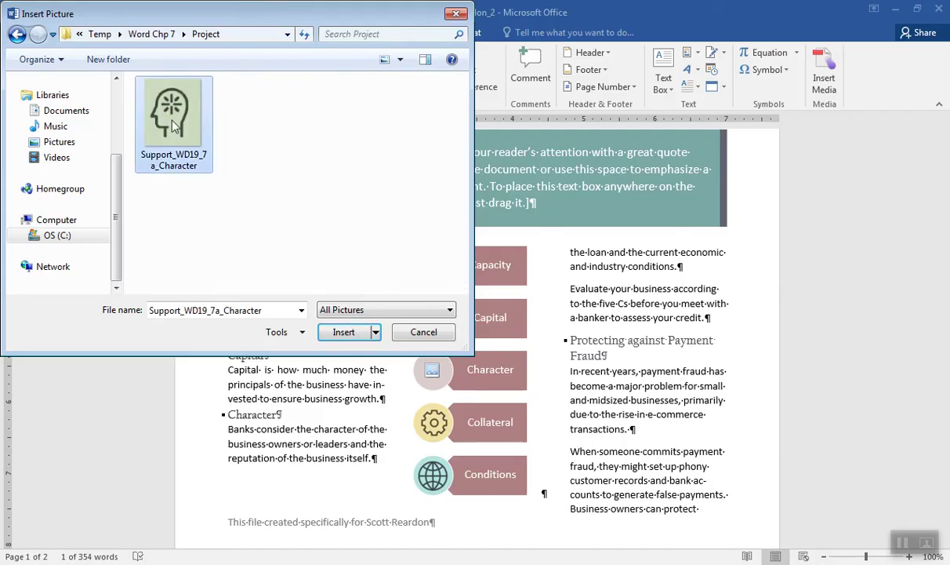
pyautogui.click(345, 332)
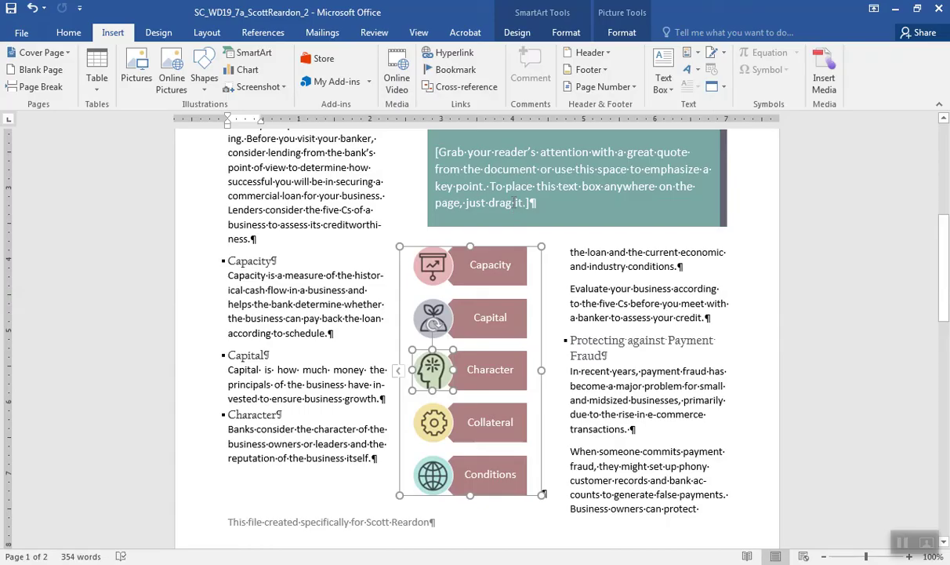
# Step: Replace the pull quote's placeholder text with the text from the file Support_WD19_7a_Quote and delete the extra blank paragraph below it
pyautogui.tripleClick(515, 206)
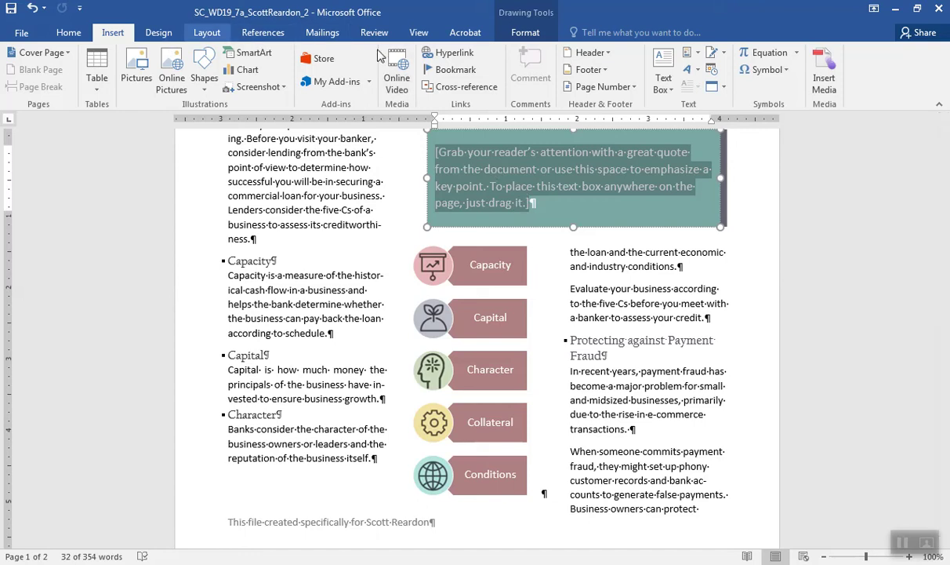
pyautogui.click(723, 88)
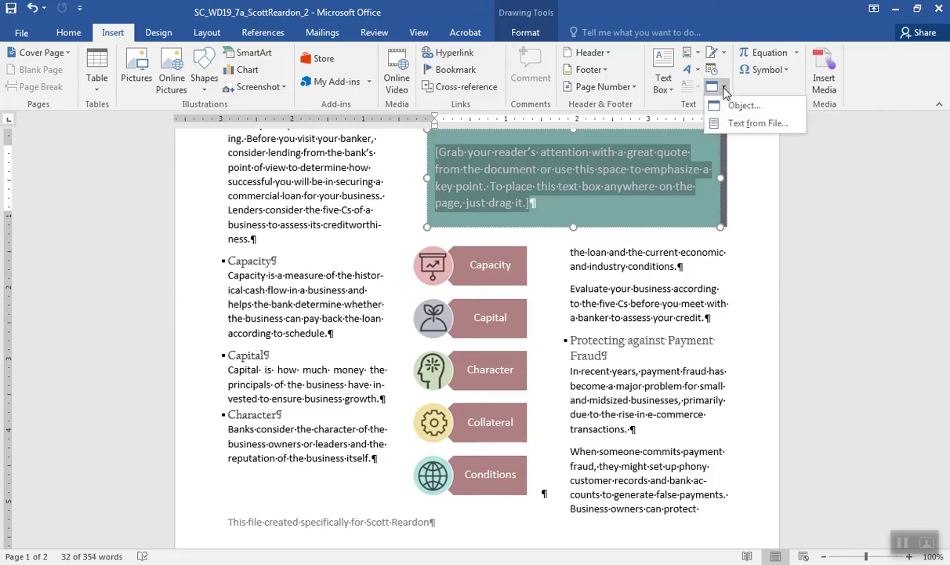
pyautogui.click(734, 128)
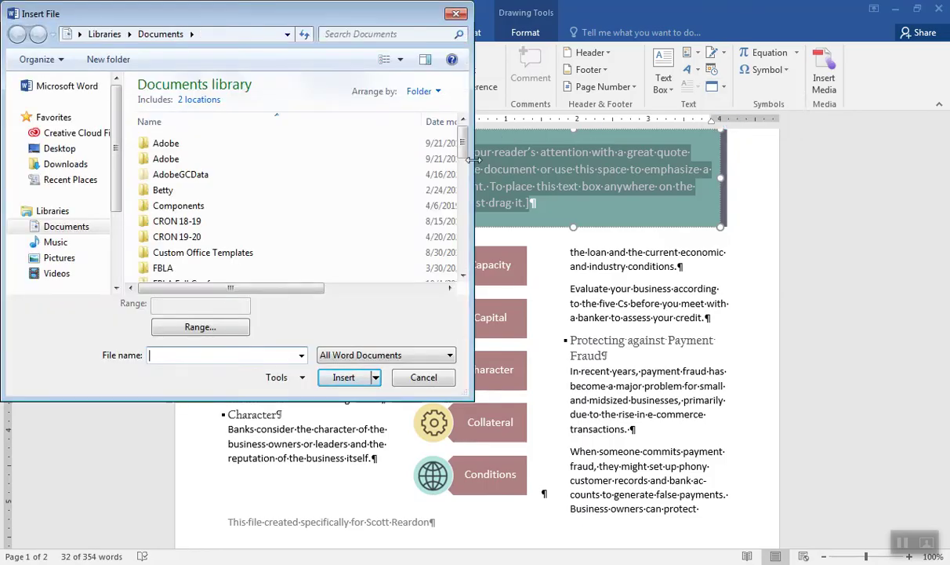
pyautogui.scroll(-3, 62, 236)
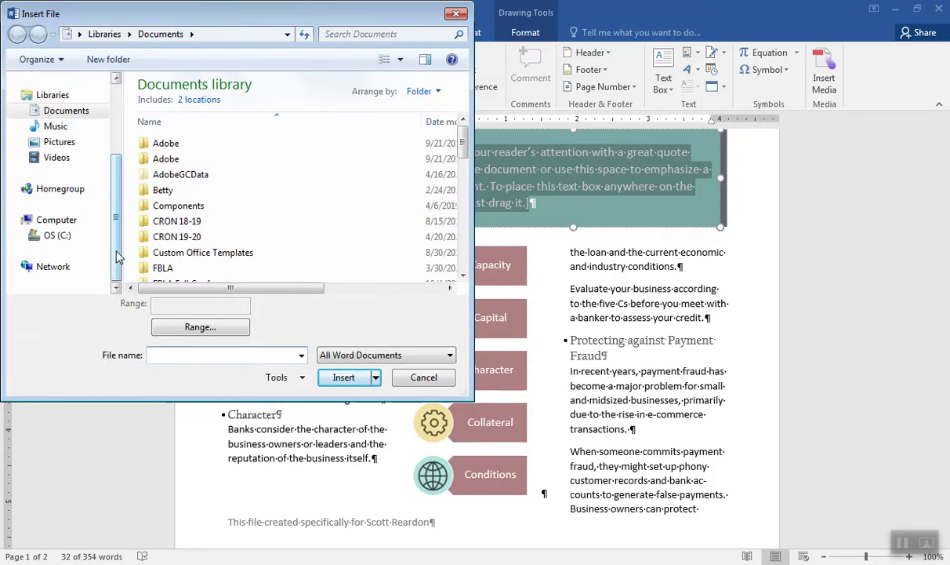
pyautogui.click(57, 236)
pyautogui.scroll(-2, 452, 253)
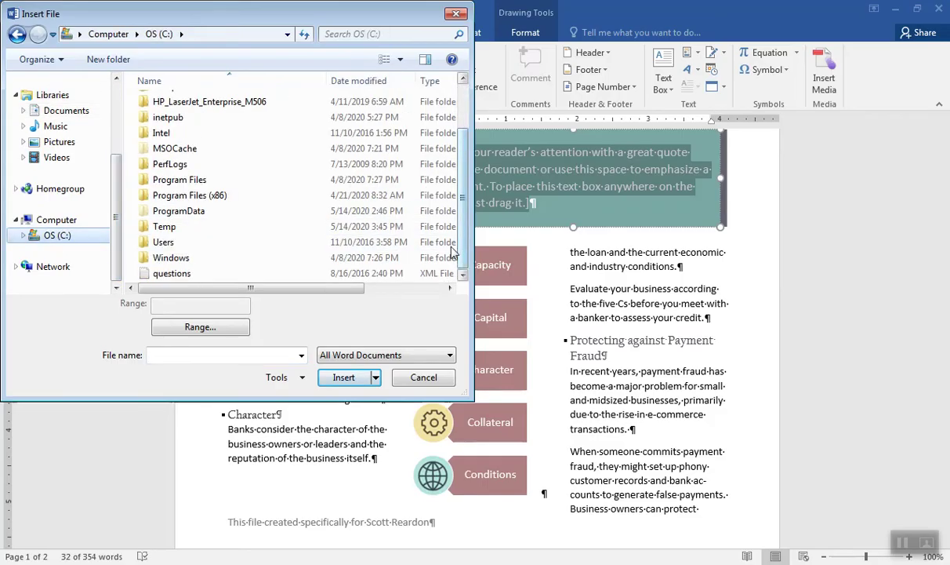
pyautogui.doubleClick(248, 227)
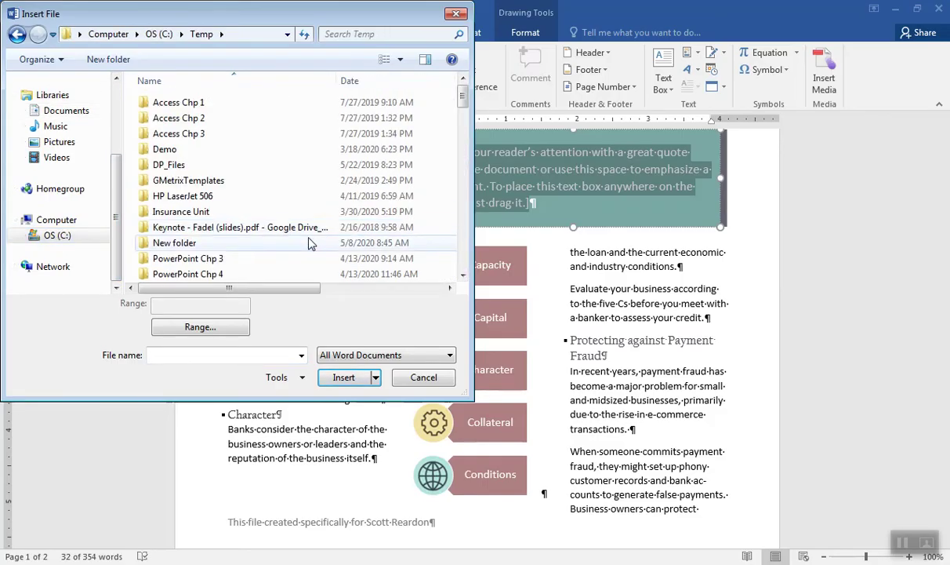
pyautogui.scroll(-4, 305, 239)
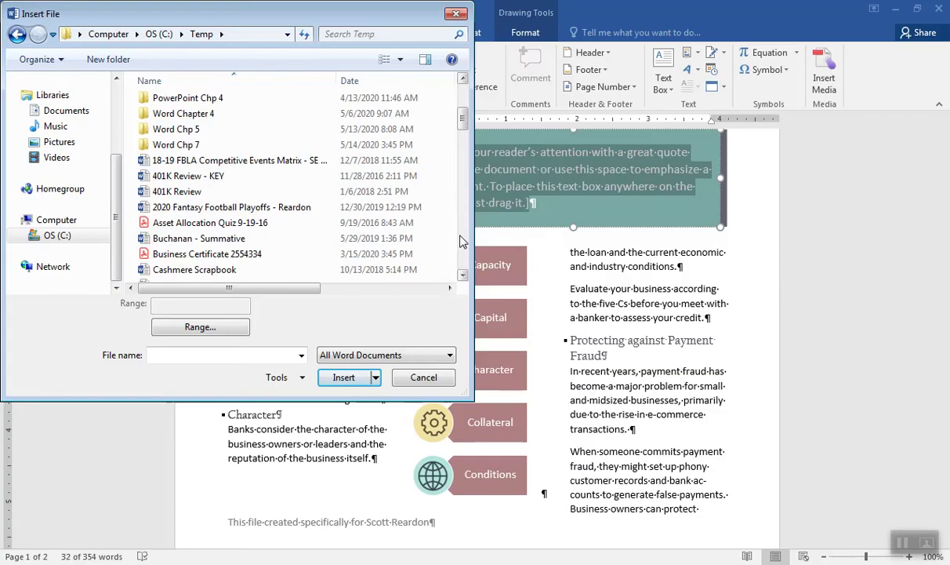
pyautogui.doubleClick(191, 149)
pyautogui.doubleClick(169, 103)
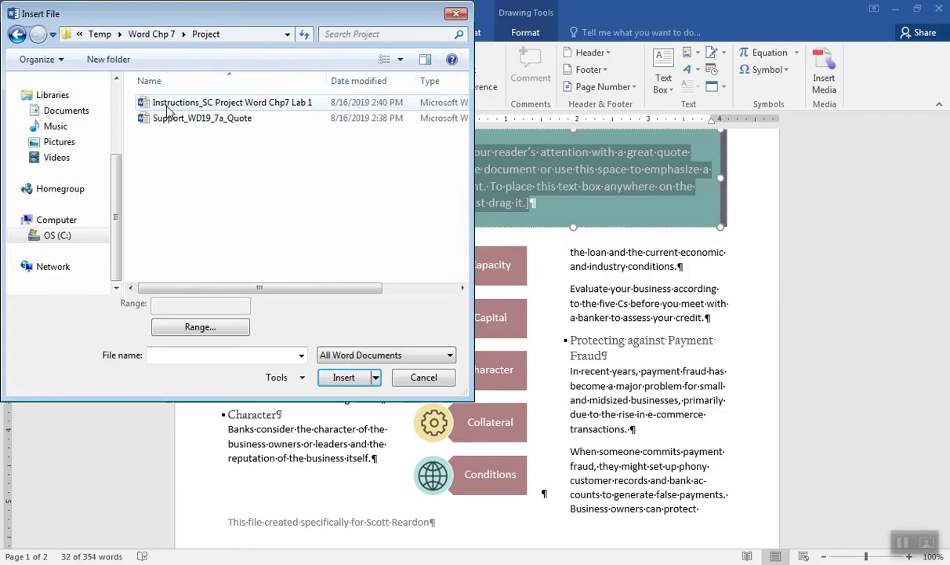
pyautogui.click(185, 124)
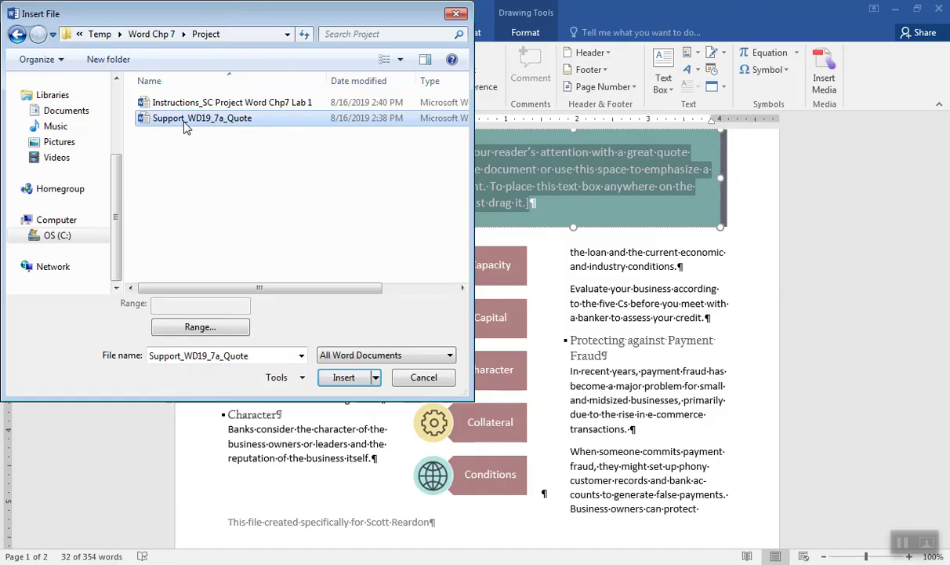
pyautogui.click(341, 378)
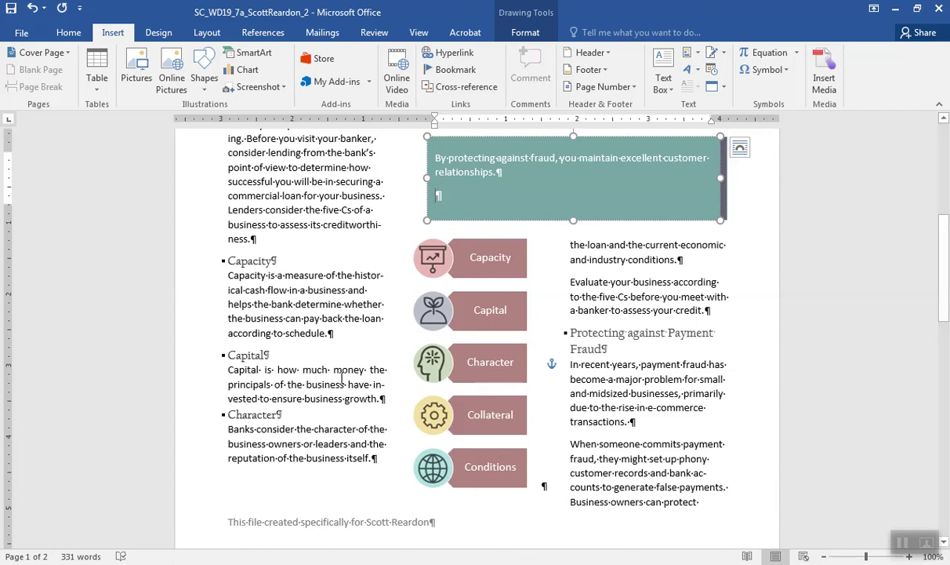
pyautogui.press('BackSpace')
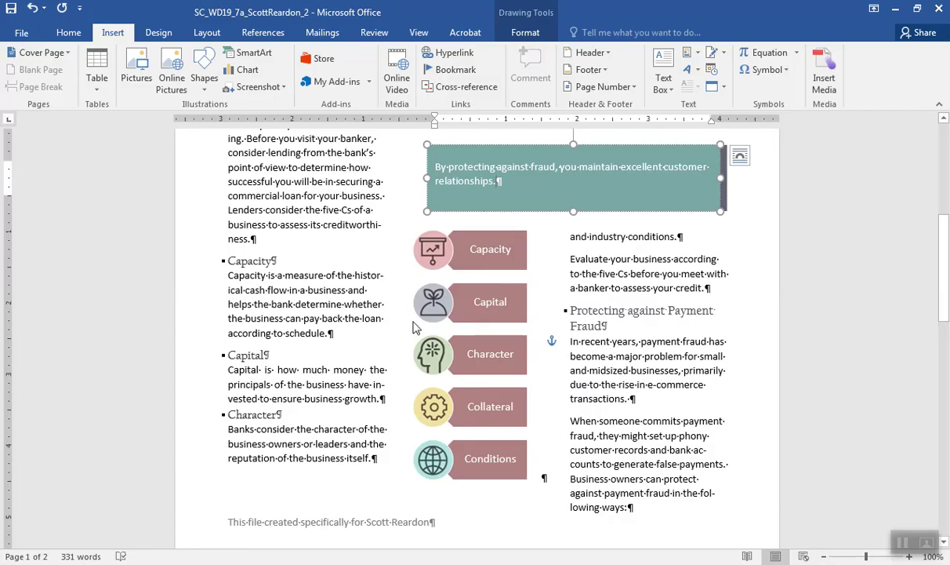
# Step: Resize the pull quote text box to a height of 1" and a width of 2.1"
pyautogui.click(478, 147)
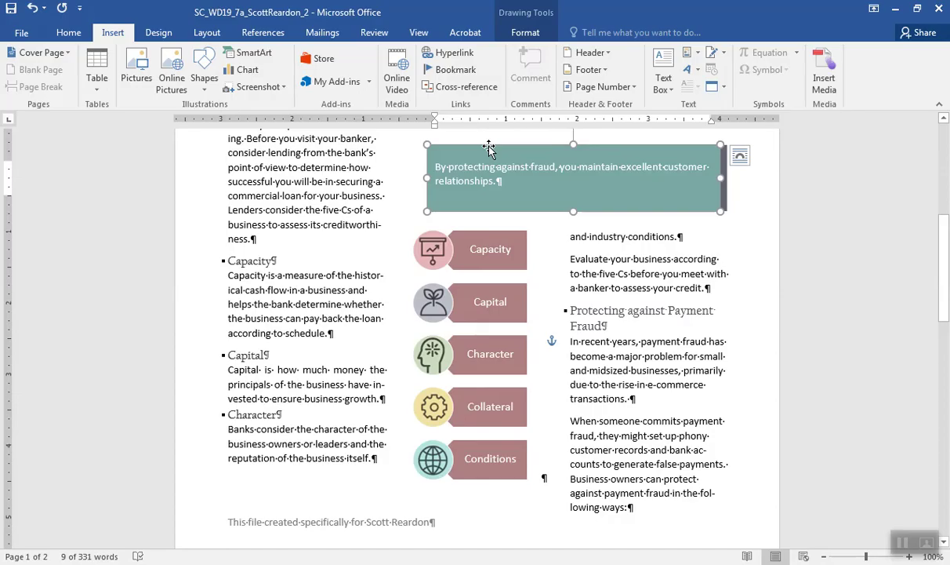
pyautogui.click(523, 34)
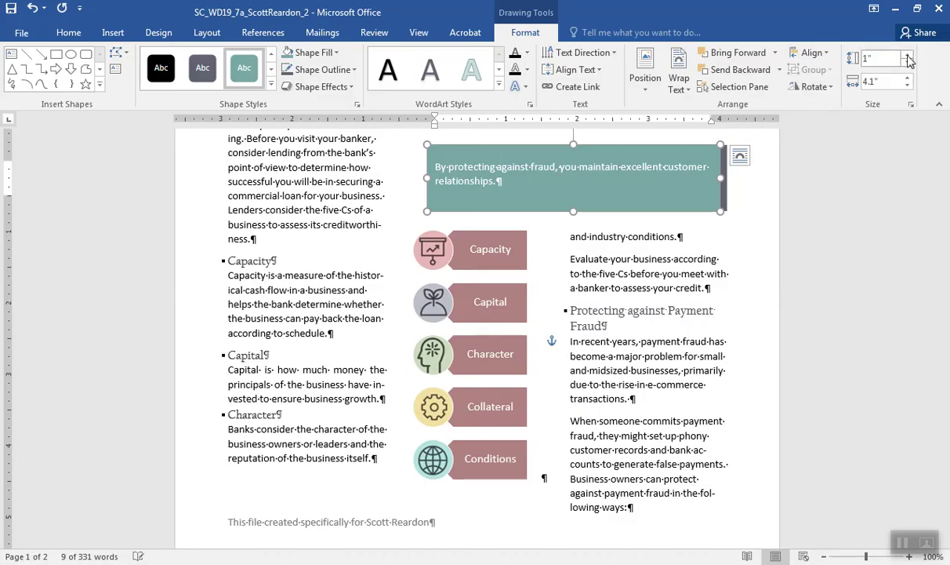
pyautogui.click(909, 61)
pyautogui.moveTo(890, 83); pyautogui.dragTo(861, 84)
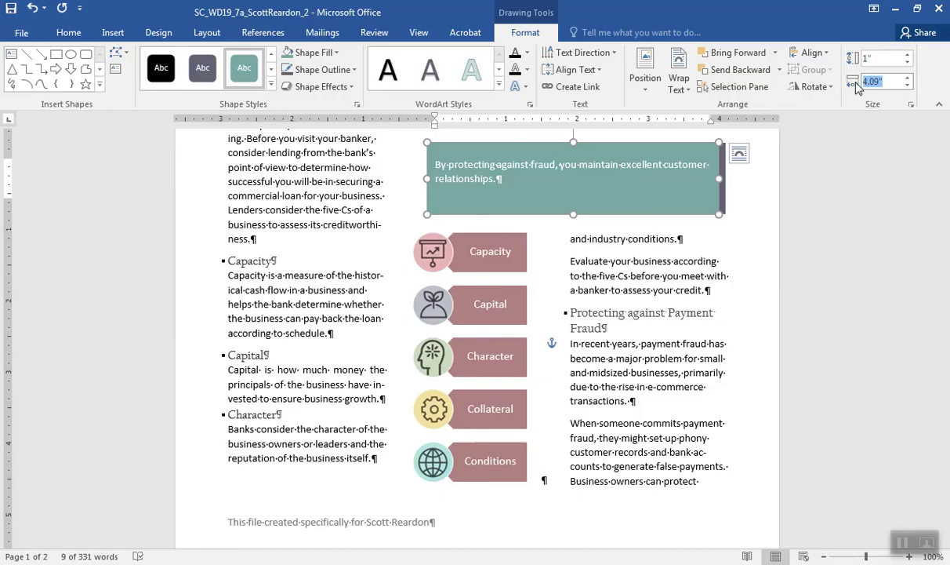
pyautogui.write('2.1')
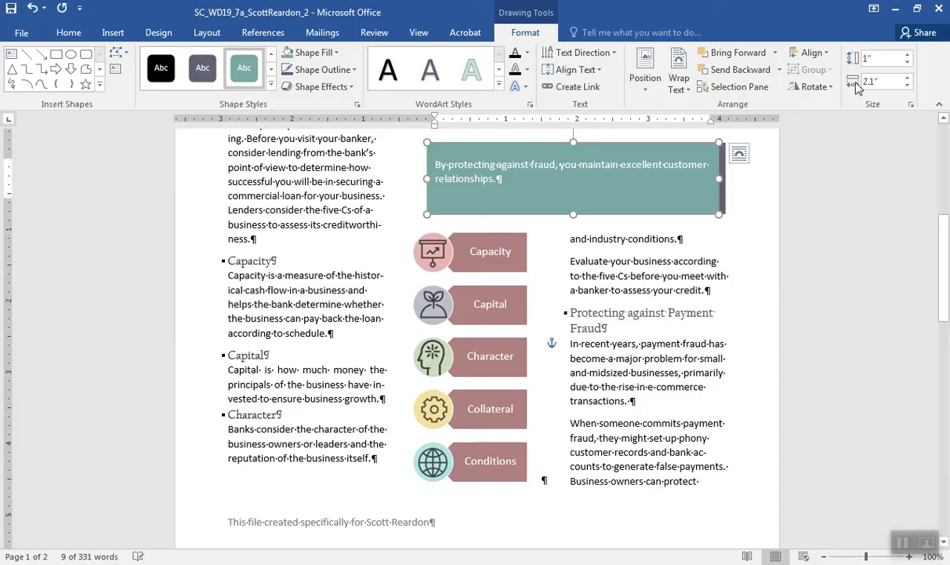
pyautogui.press('Return')
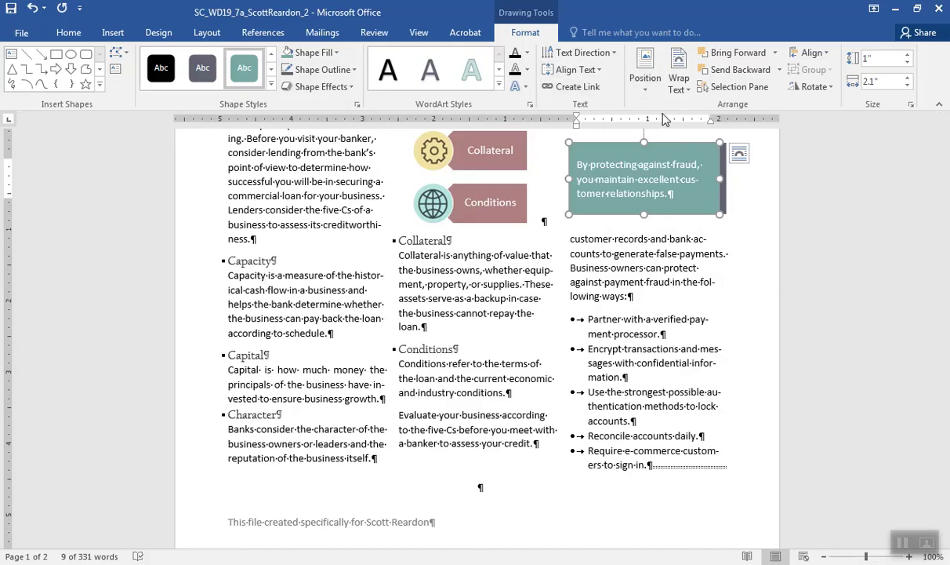
# Step: Position the pull quote text box absolutely at 5" to the right of the margin and 7" below the margin
pyautogui.click(648, 88)
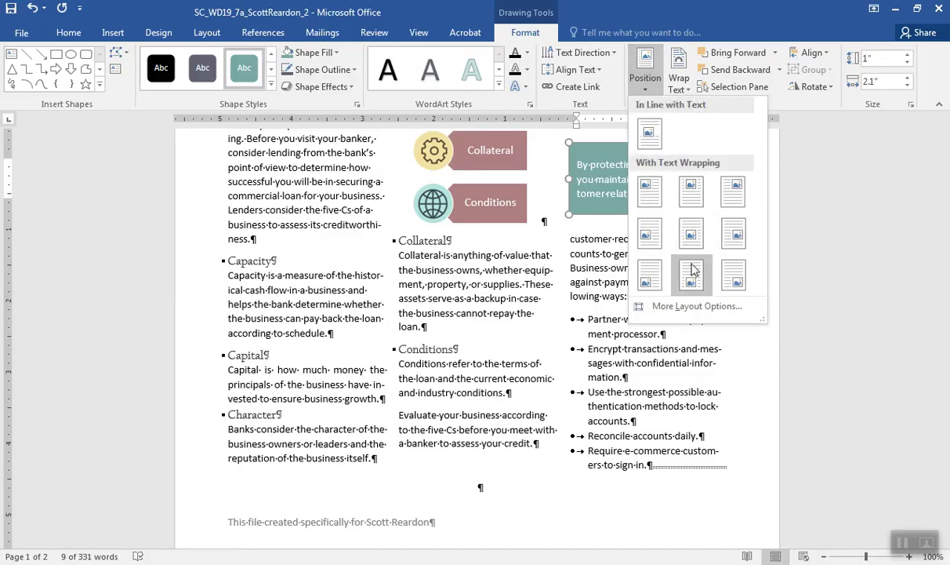
pyautogui.click(694, 309)
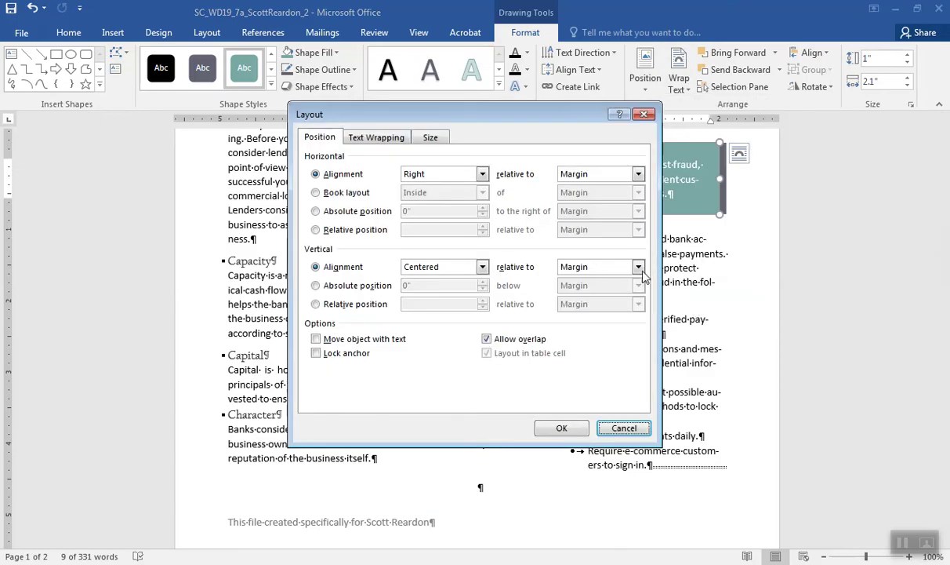
pyautogui.click(315, 212)
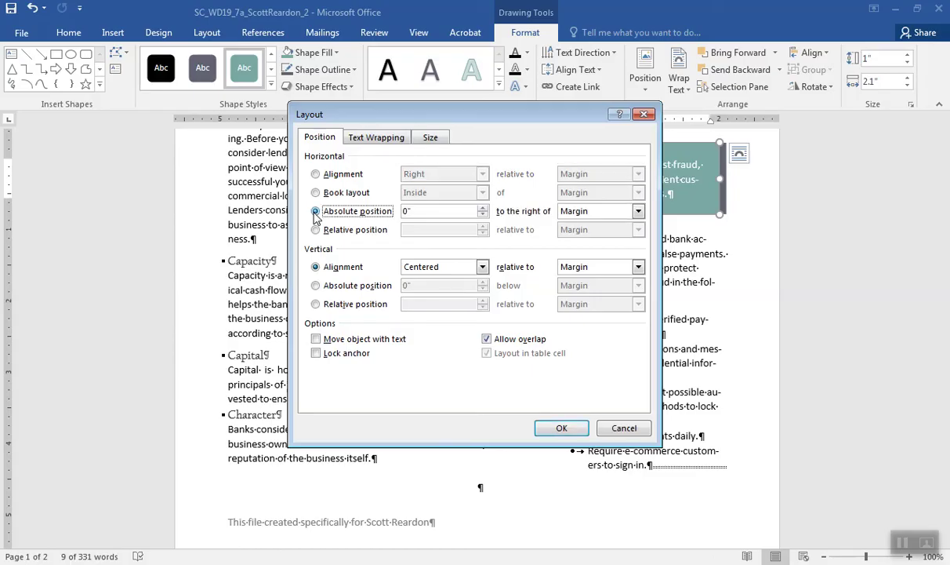
pyautogui.doubleClick(407, 211)
pyautogui.write('5')
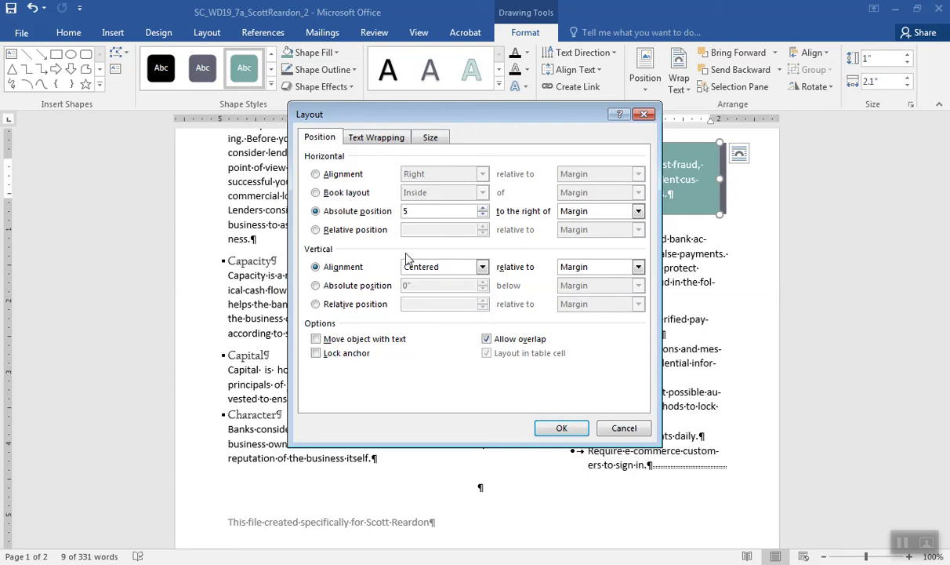
pyautogui.click(315, 287)
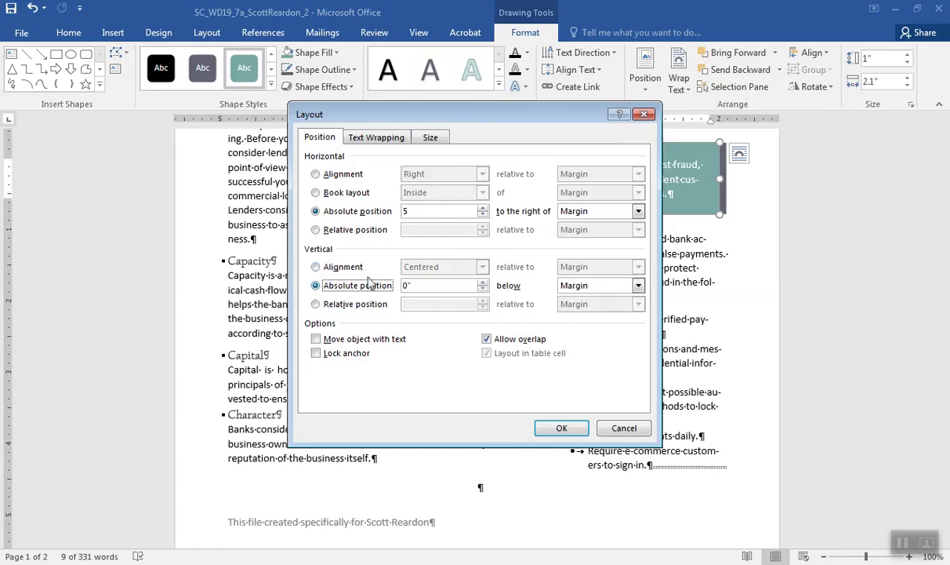
pyautogui.doubleClick(416, 285)
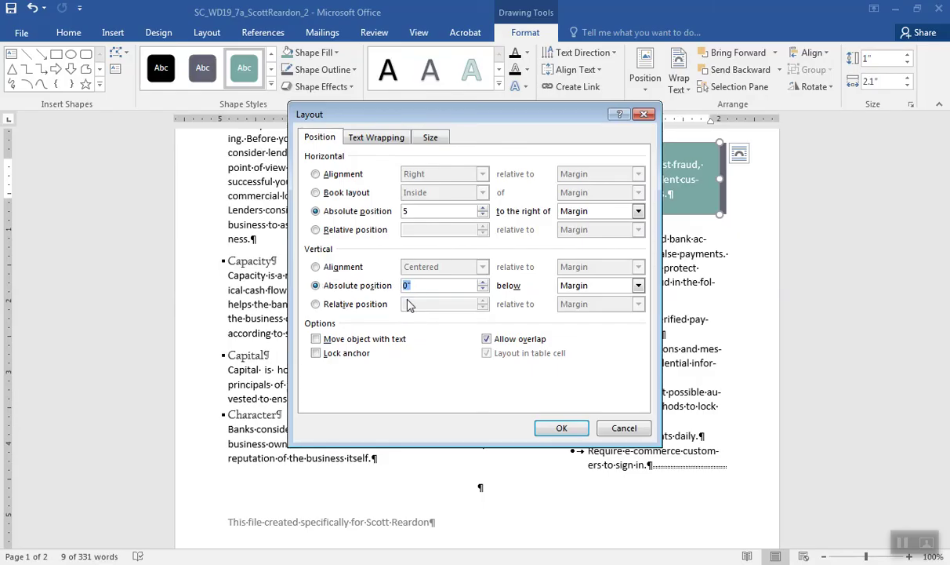
pyautogui.write('7')
pyautogui.click(555, 431)
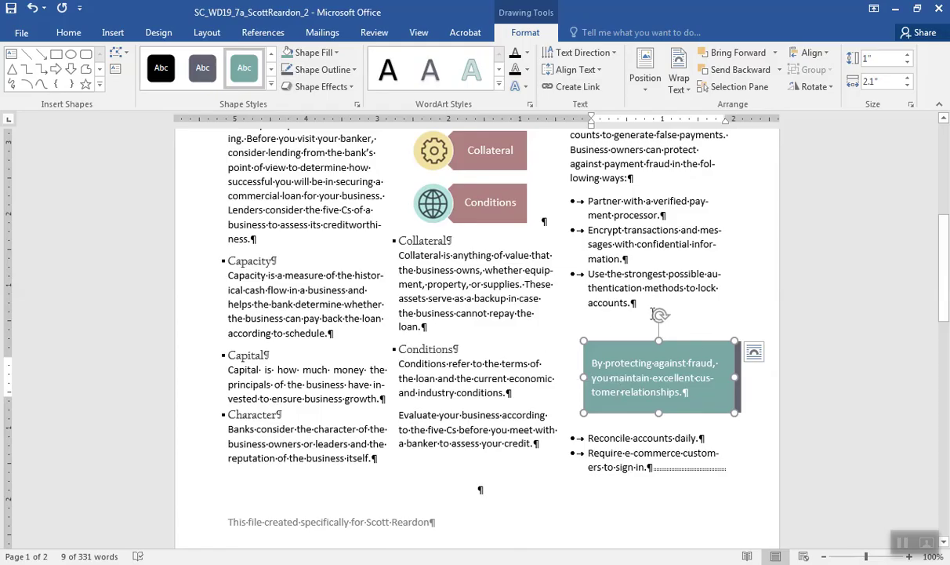
# Step: Insert a column break immediately before the "Protecting against Payment Fraud" heading
pyautogui.moveTo(941, 313); pyautogui.dragTo(935, 262)
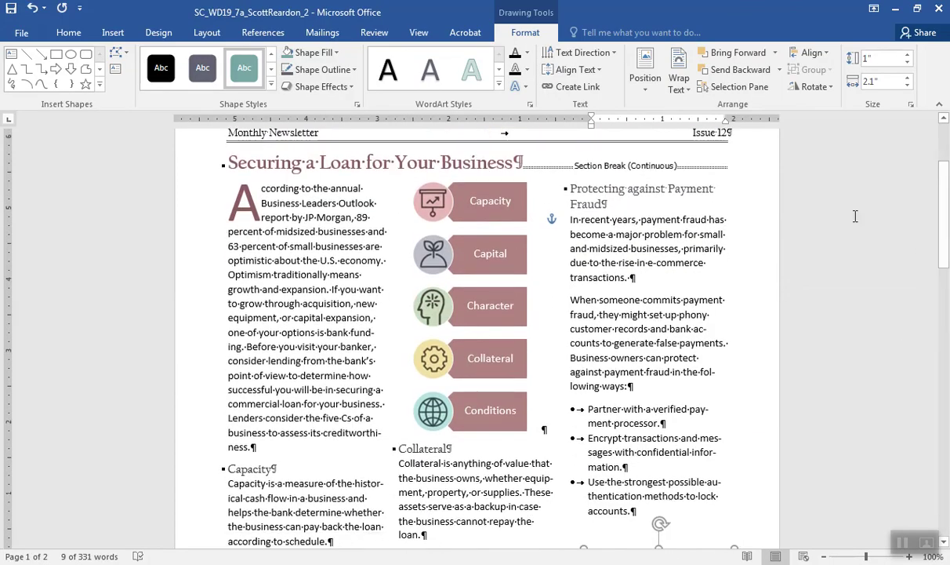
pyautogui.click(570, 189)
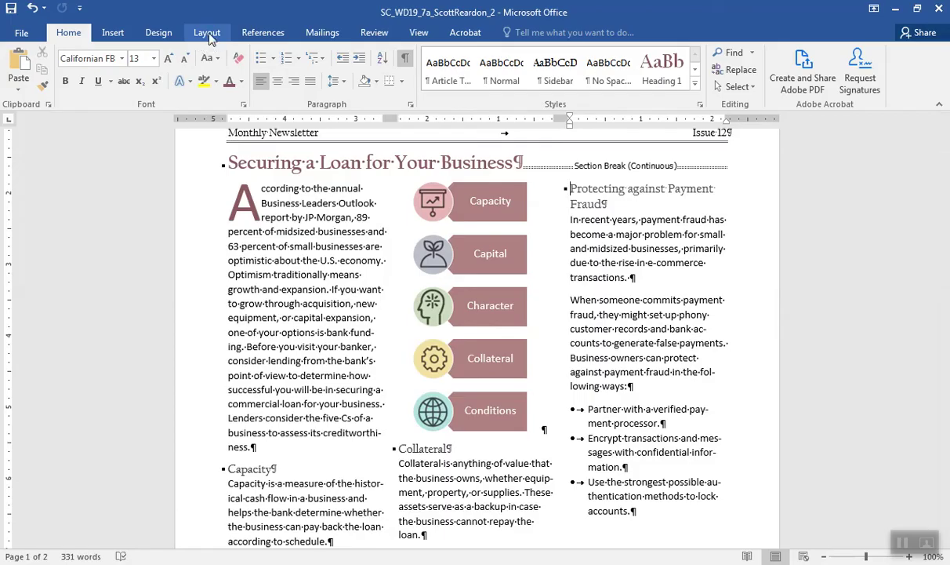
pyautogui.click(114, 37)
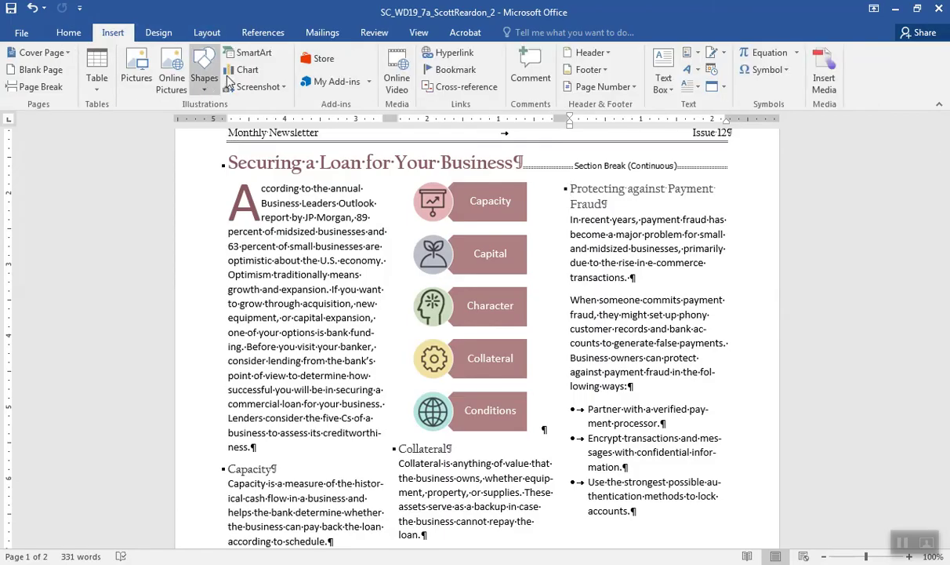
pyautogui.click(198, 35)
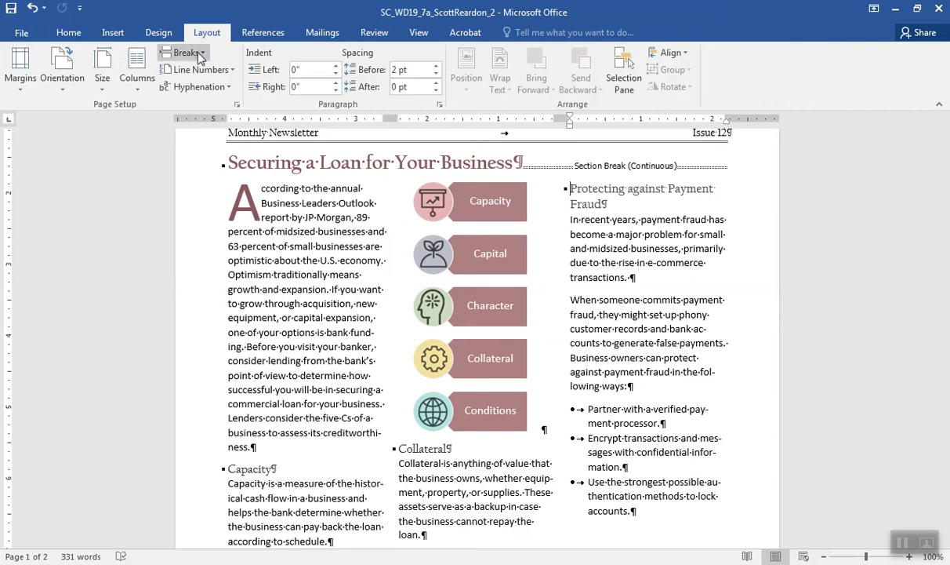
pyautogui.click(200, 55)
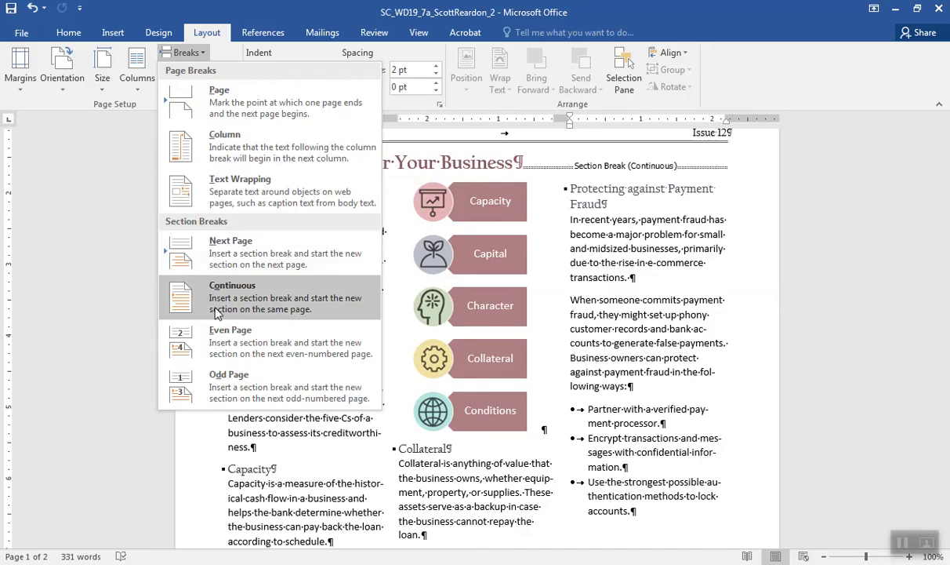
pyautogui.click(239, 157)
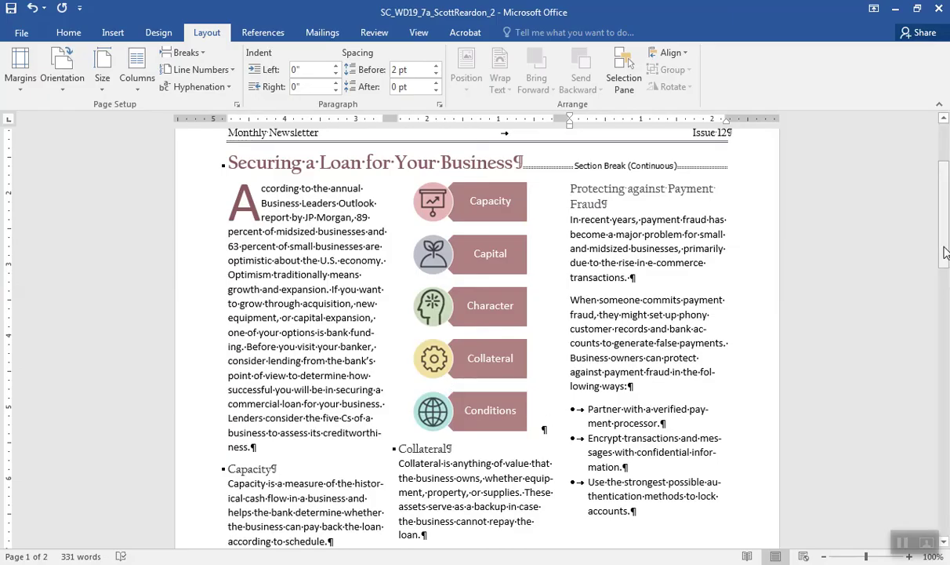
# Step: Crop the logo picture on page 2 to remove the red bar along its edge
pyautogui.moveTo(944, 261); pyautogui.dragTo(941, 304)
pyautogui.moveTo(939, 328); pyautogui.dragTo(938, 381)
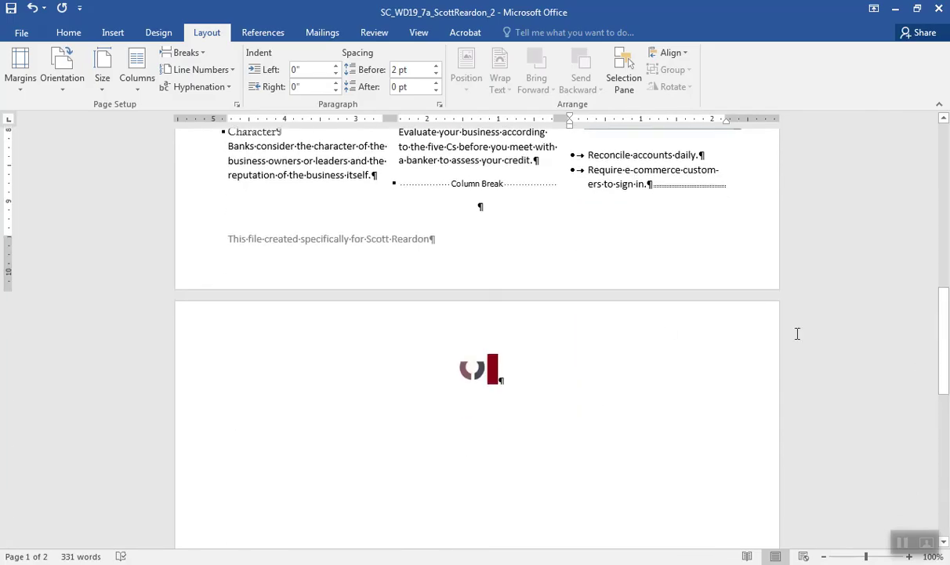
pyautogui.click(479, 369)
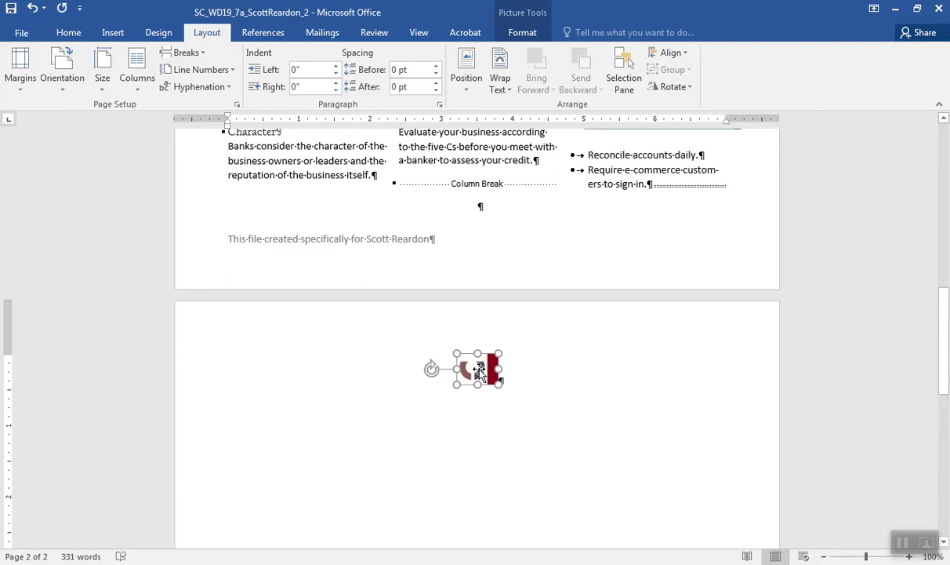
pyautogui.click(519, 36)
pyautogui.click(780, 65)
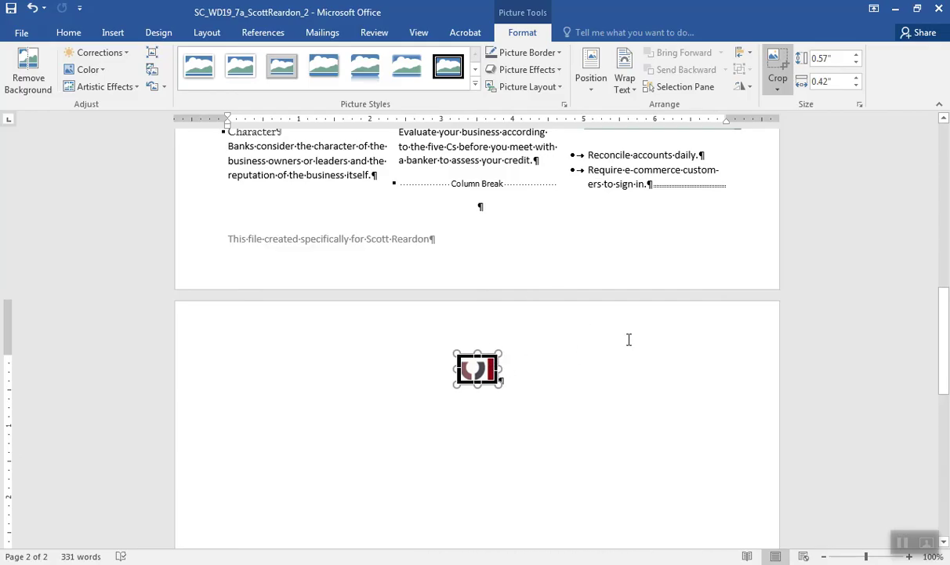
pyautogui.moveTo(867, 558); pyautogui.dragTo(879, 558)
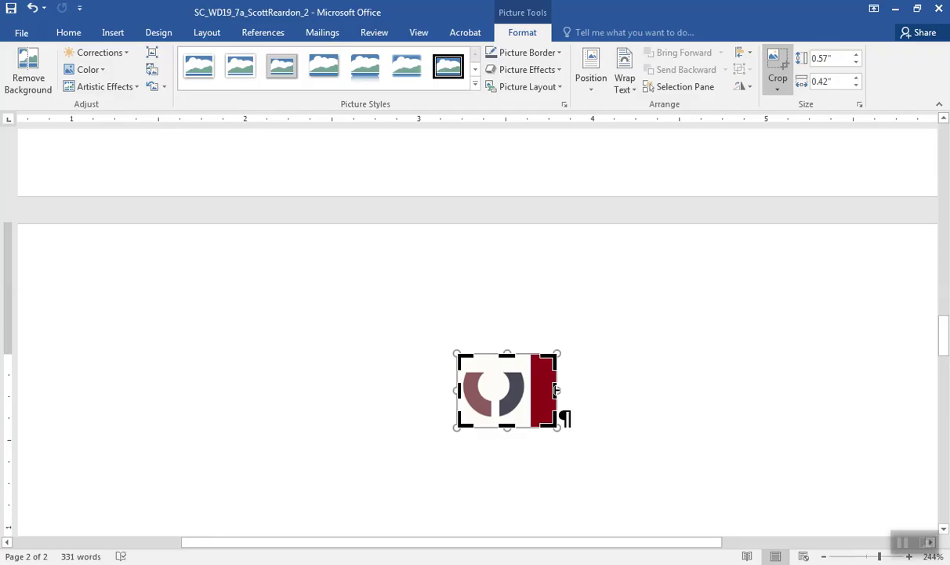
pyautogui.moveTo(555, 390); pyautogui.dragTo(530, 389)
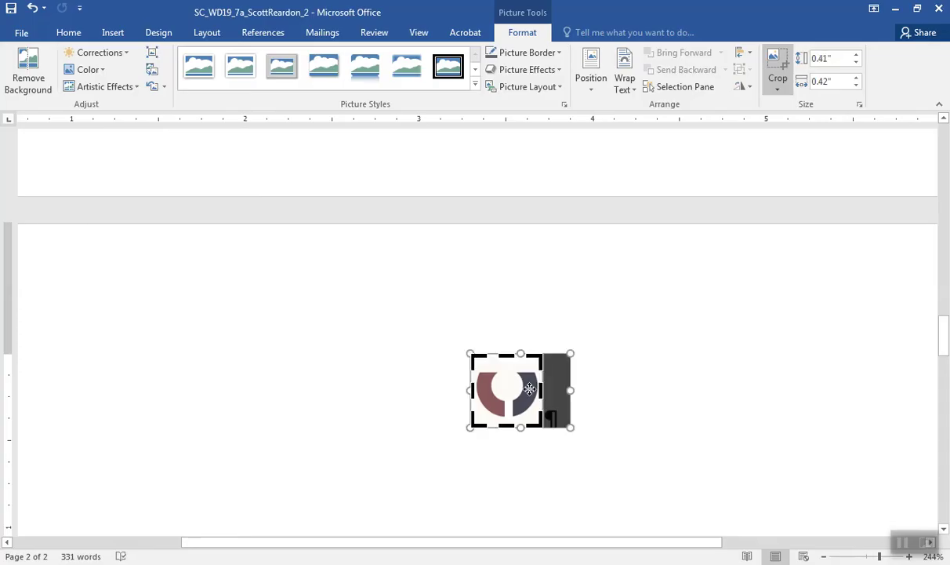
pyautogui.click(619, 379)
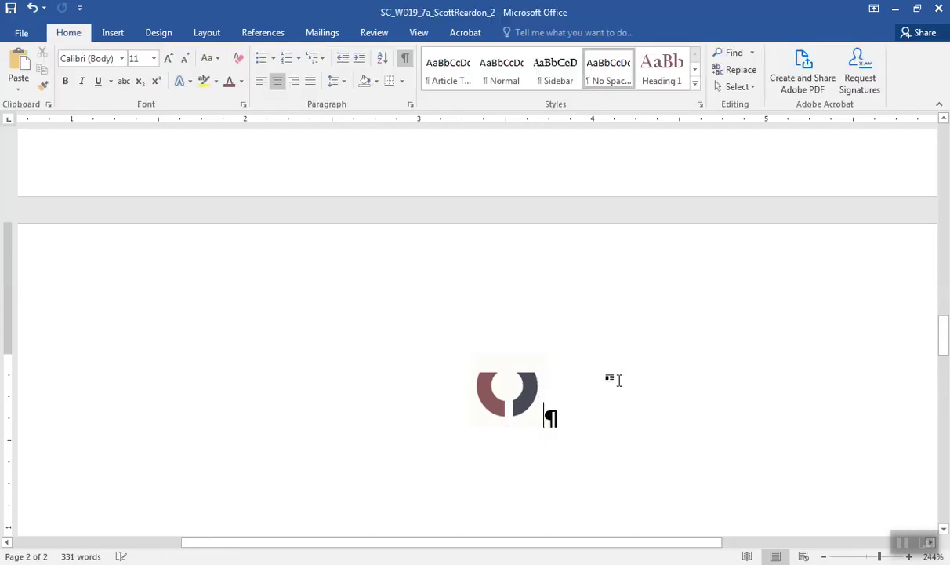
# Step: Rotate the cropped logo picture 90° to the right so that it reads as the letter C
pyautogui.click(514, 396)
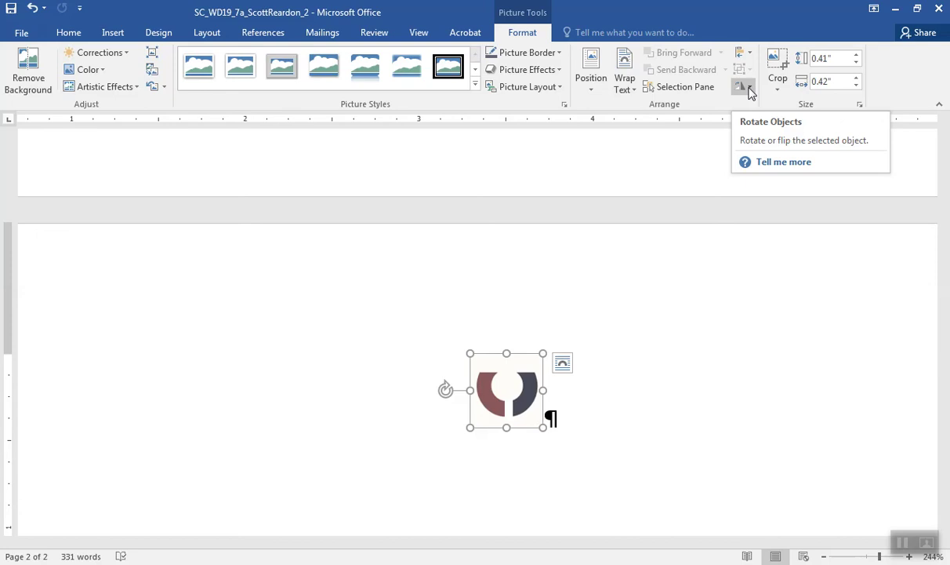
pyautogui.click(749, 88)
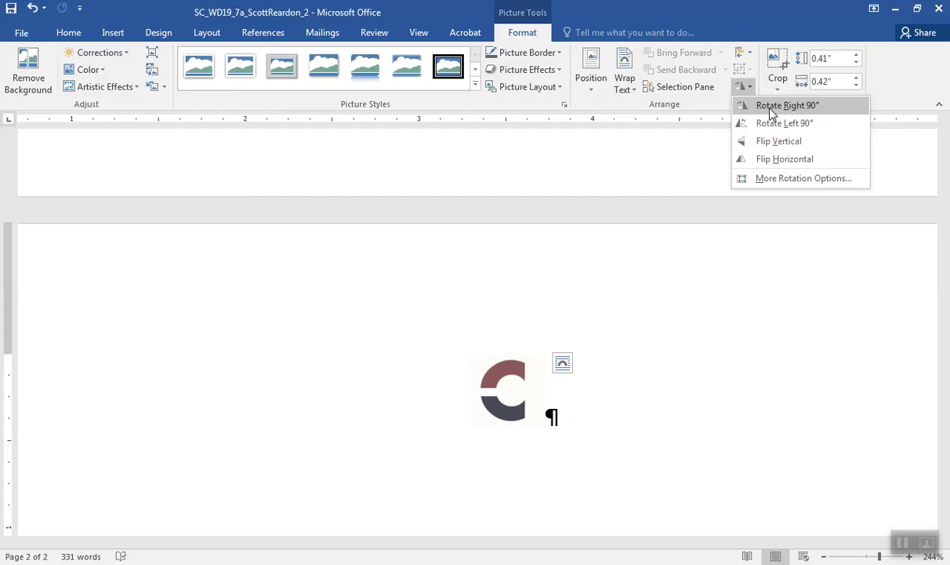
pyautogui.click(772, 110)
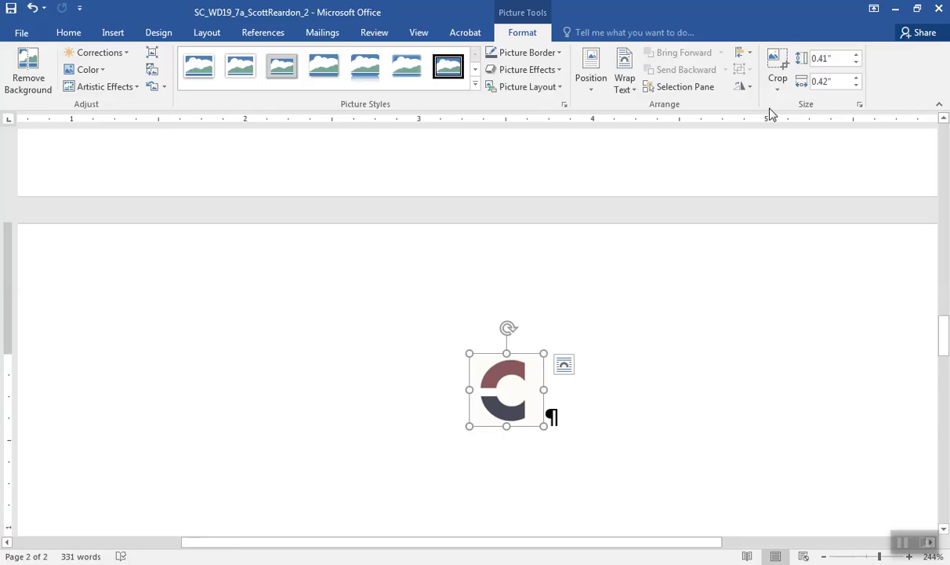
# Step: Position the logo picture at the bottom center of the page with square text wrapping
pyautogui.click(592, 78)
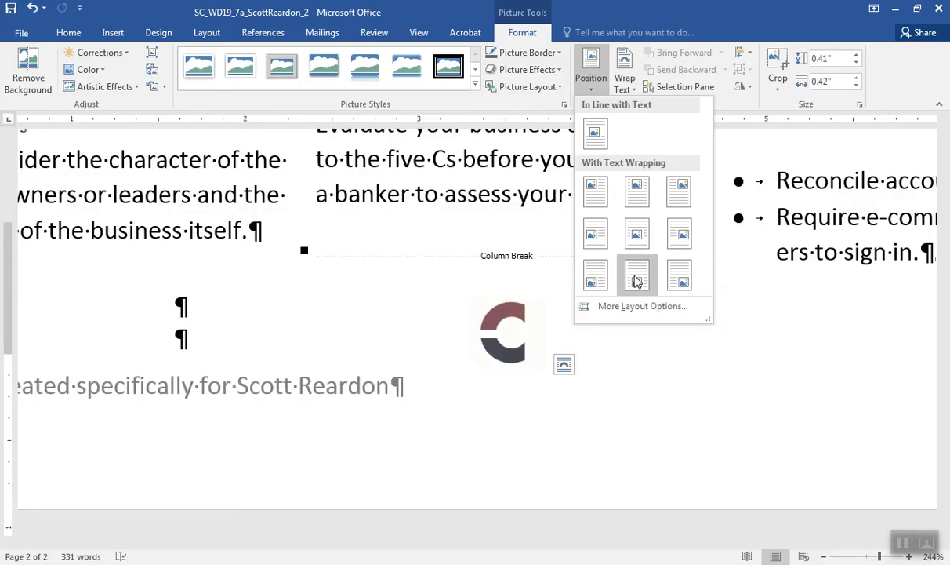
pyautogui.click(637, 276)
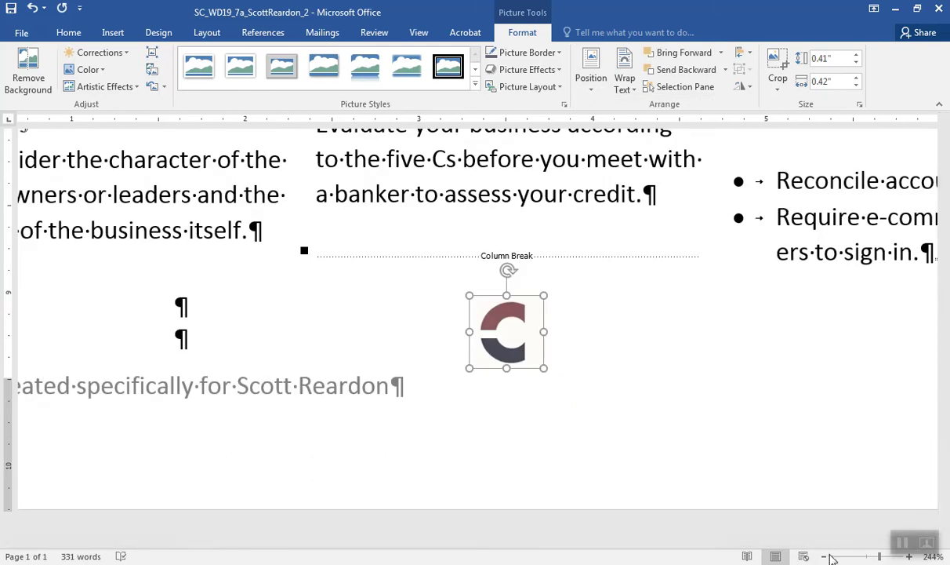
pyautogui.click(824, 556)
pyautogui.click(825, 557)
pyautogui.click(824, 557)
pyautogui.click(824, 557)
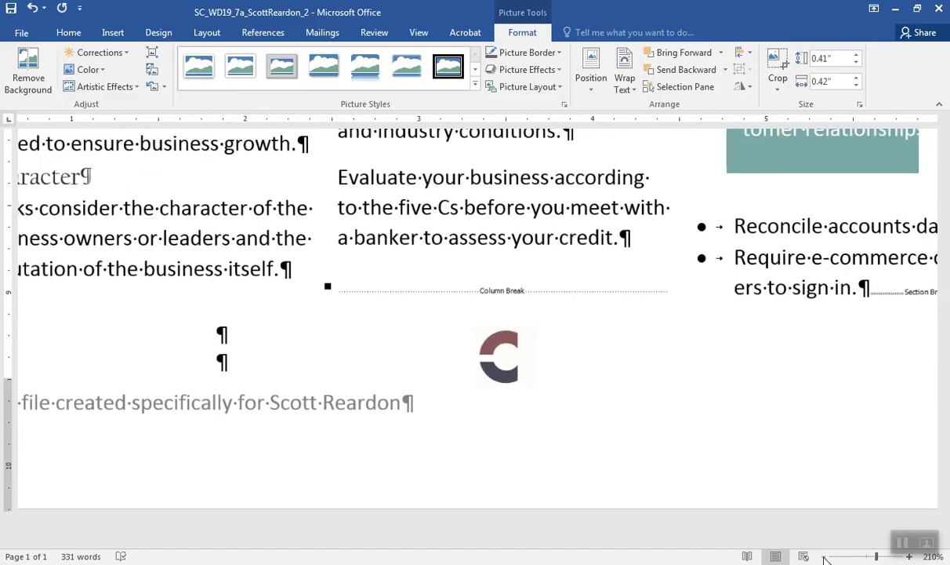
pyautogui.click(824, 557)
pyautogui.click(824, 556)
pyautogui.click(824, 557)
pyautogui.click(824, 557)
pyautogui.click(824, 557)
pyautogui.click(825, 557)
pyautogui.click(825, 557)
pyautogui.click(824, 557)
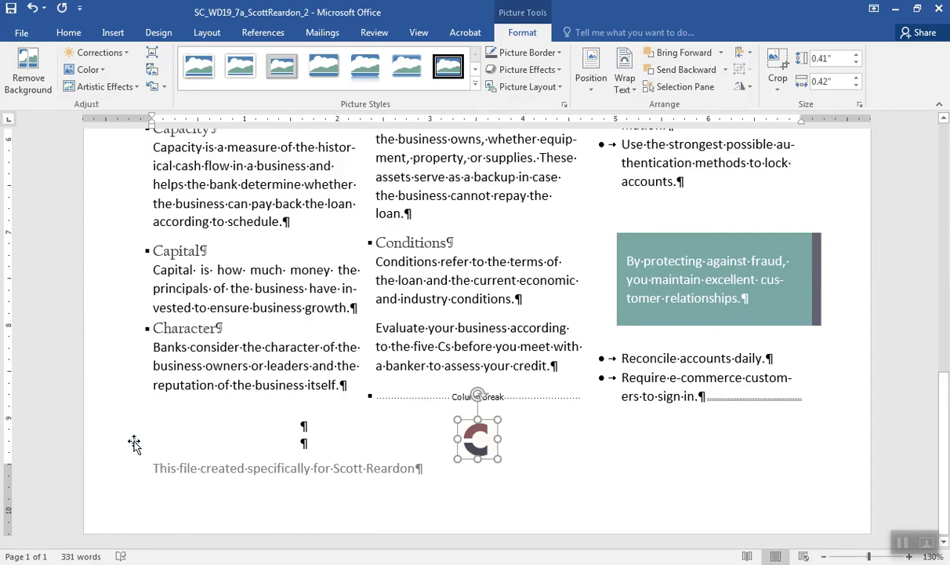
pyautogui.moveTo(134, 443); pyautogui.dragTo(388, 333)
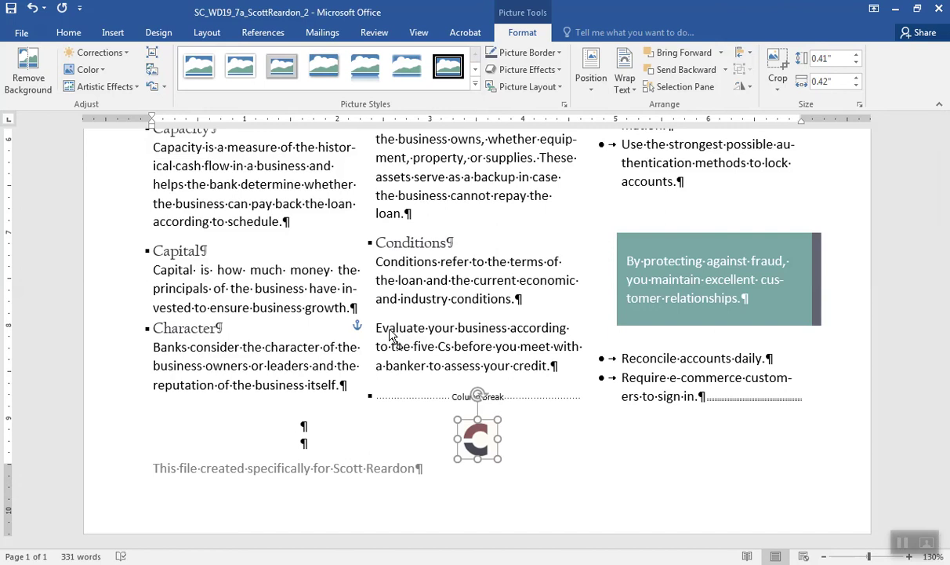
pyautogui.click(429, 425)
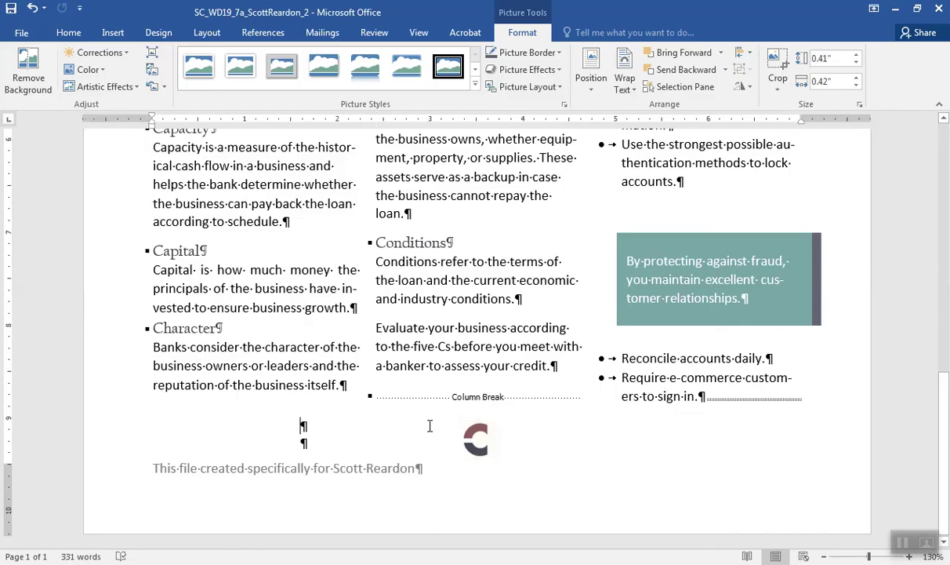
pyautogui.click(374, 327)
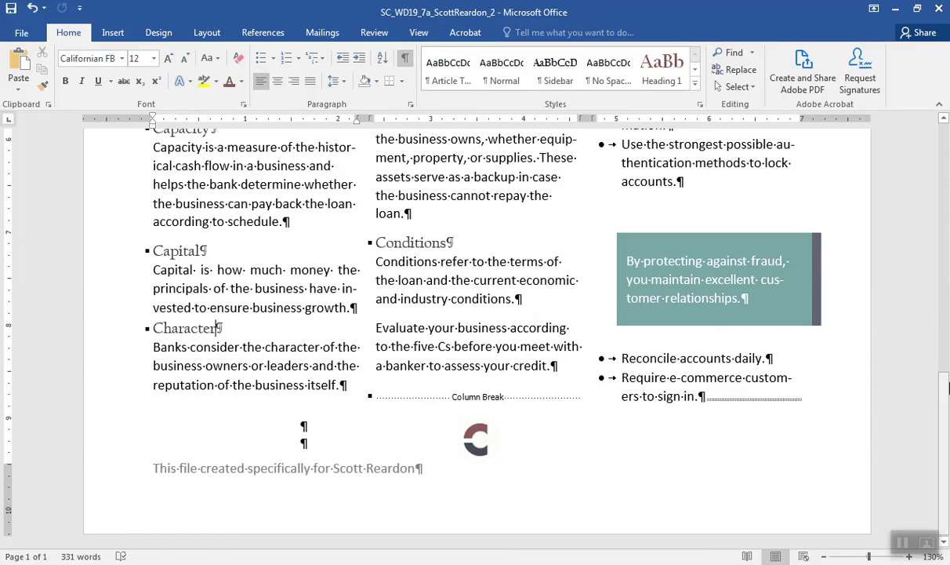
# Step: Justify the opening paragraph of the article, from the drop cap to "assess its creditworthiness."
pyautogui.moveTo(943, 396); pyautogui.dragTo(930, 229)
pyautogui.scroll(1, 930, 229)
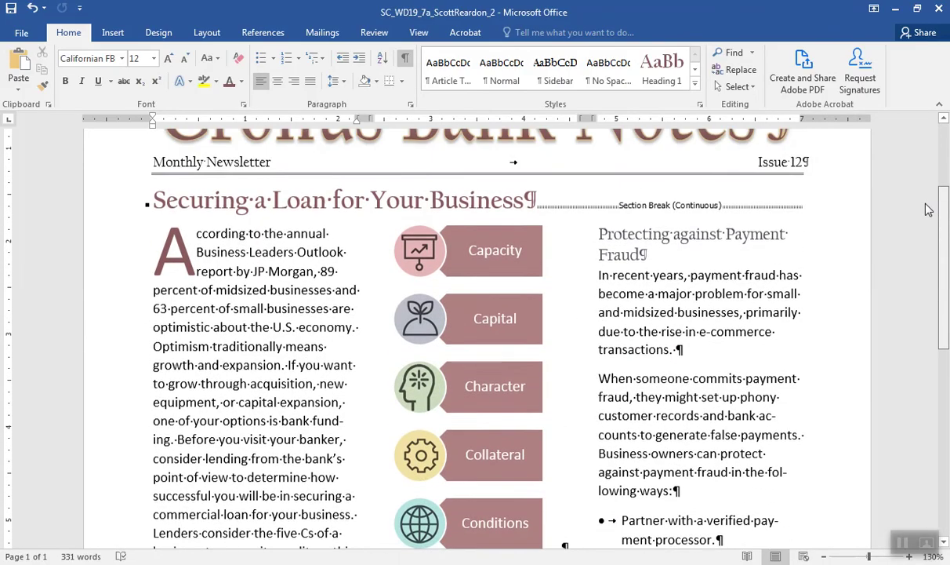
pyautogui.scroll(-1, 934, 208)
pyautogui.scroll(2, 927, 208)
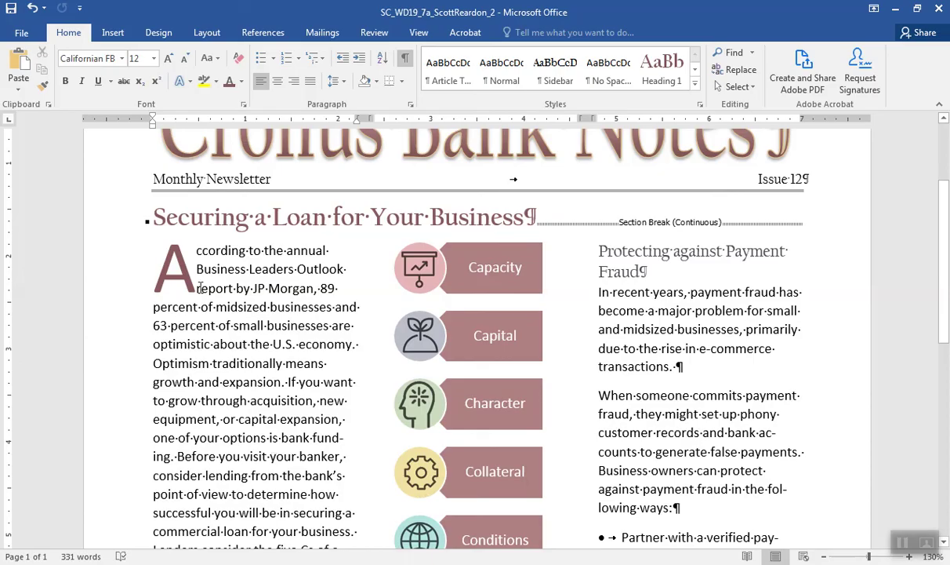
pyautogui.moveTo(118, 246); pyautogui.dragTo(311, 458)
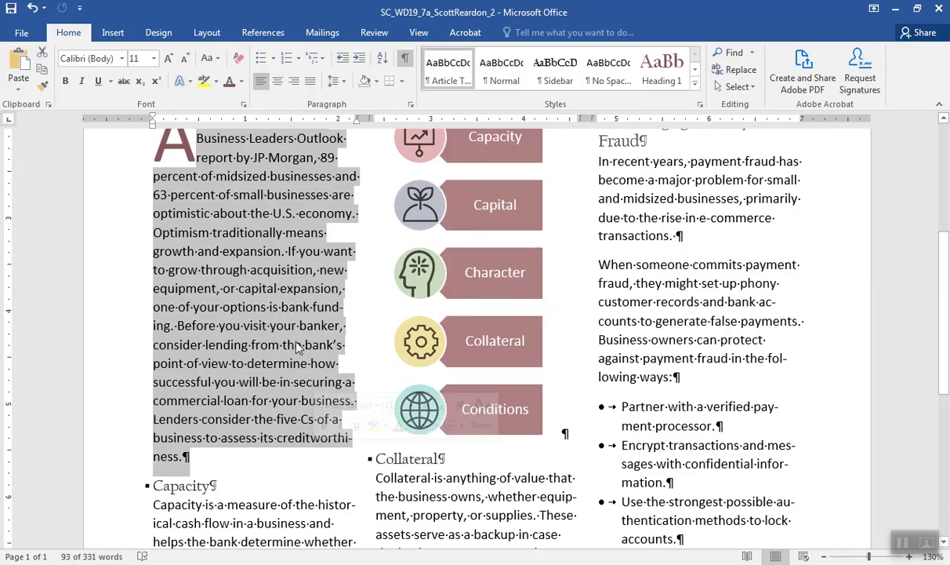
pyautogui.click(310, 84)
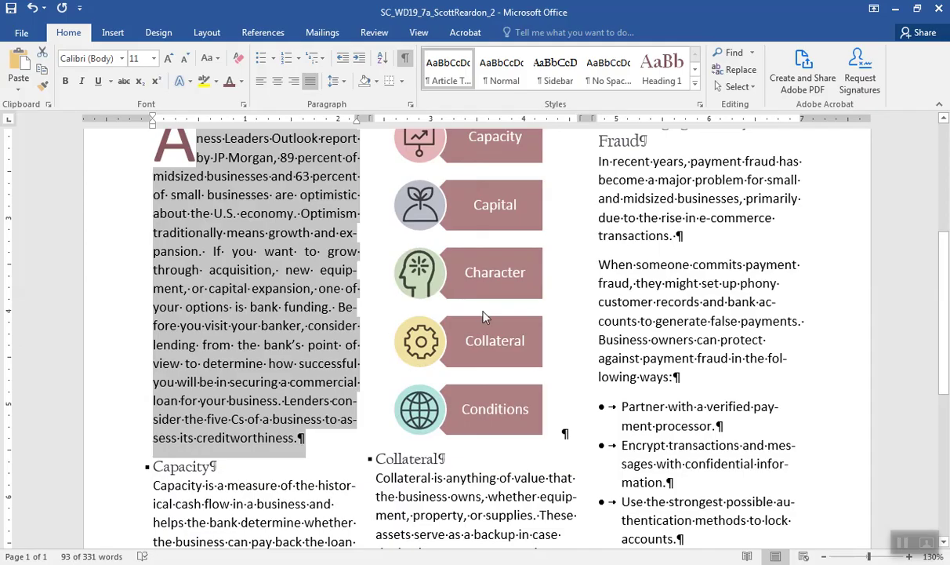
# Step: Try adding a line between the three columns, applied to the selected opening paragraph, and undo the column change
pyautogui.moveTo(945, 361)
pyautogui.mouseDown()
pyautogui.moveTo(945, 502)
pyautogui.moveTo(945, 347)
pyautogui.mouseUp()
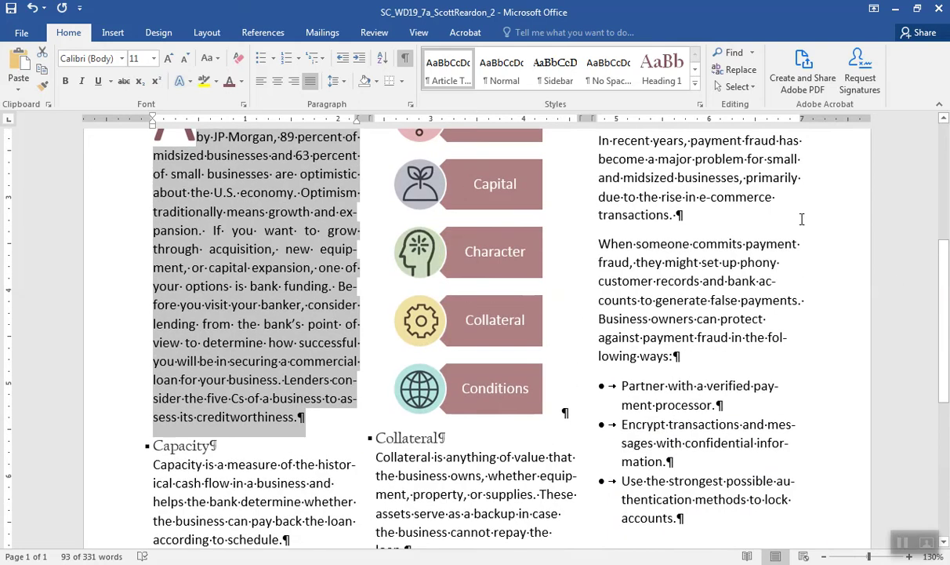
pyautogui.click(206, 35)
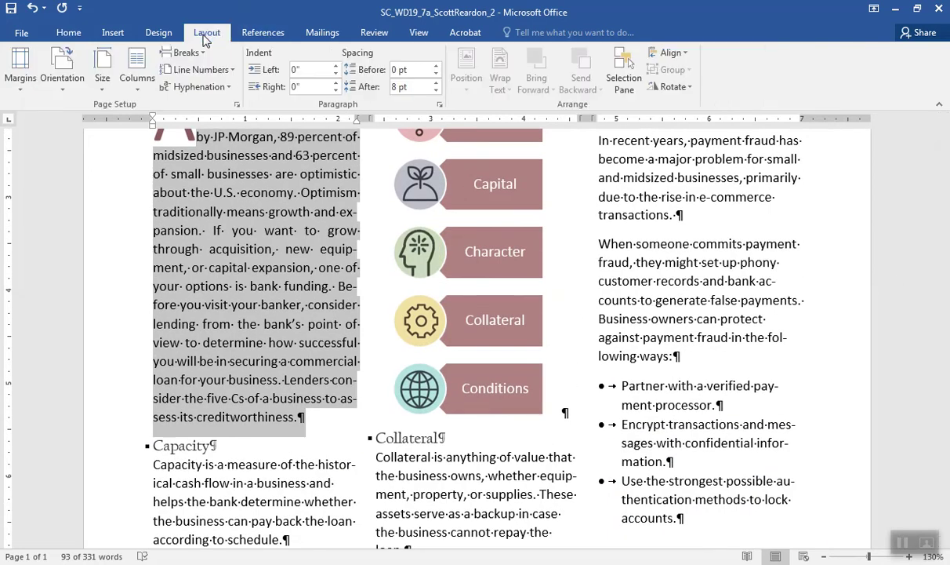
pyautogui.click(137, 86)
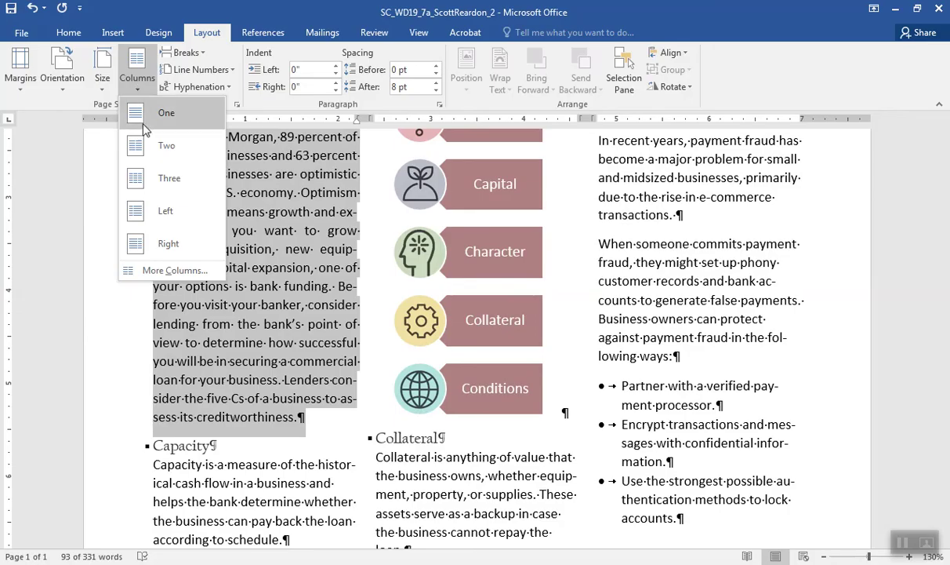
pyautogui.click(160, 268)
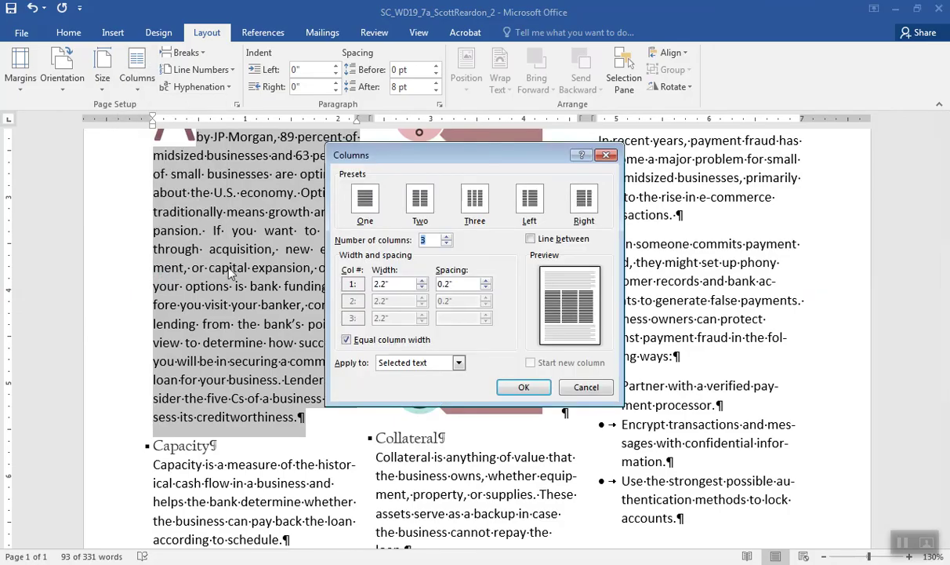
pyautogui.click(531, 240)
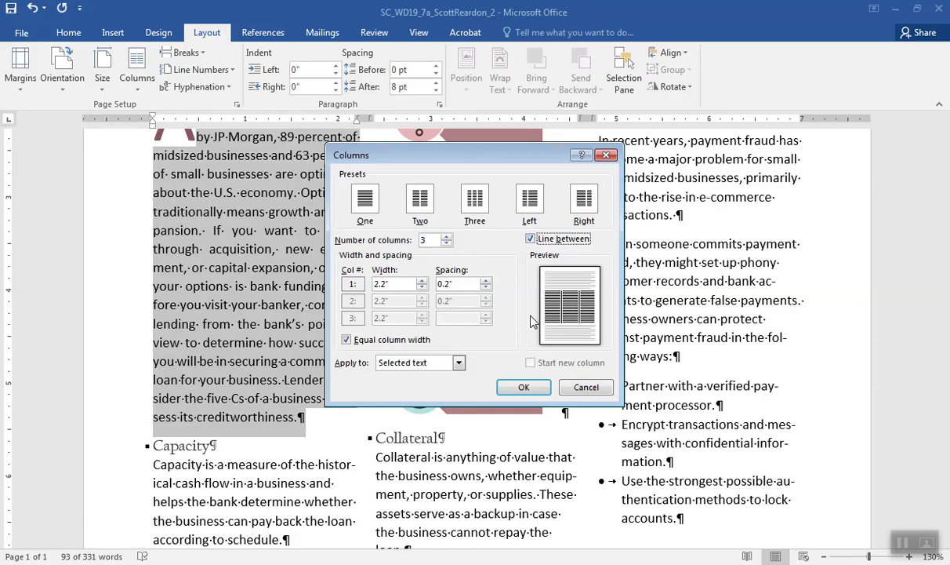
pyautogui.click(535, 389)
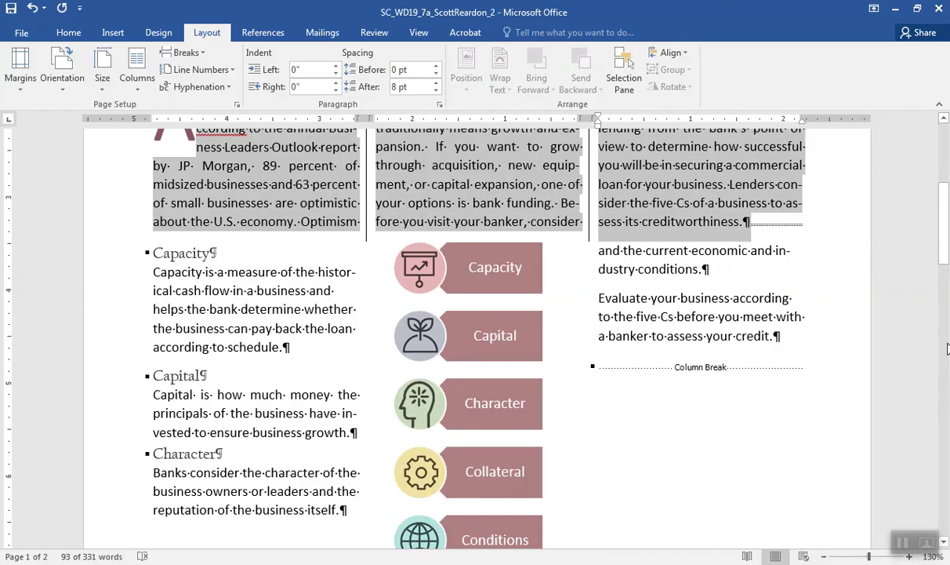
pyautogui.moveTo(946, 271); pyautogui.dragTo(942, 220)
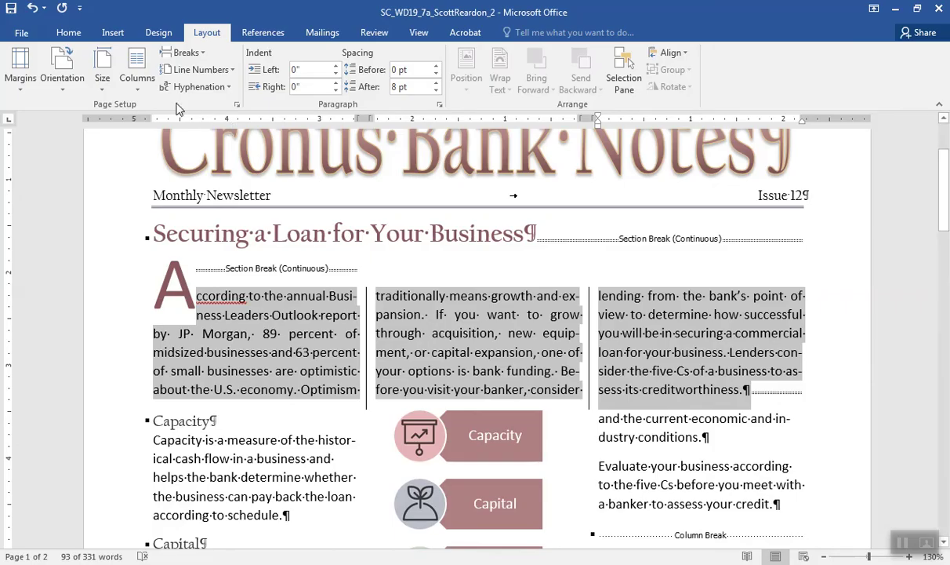
pyautogui.click(31, 9)
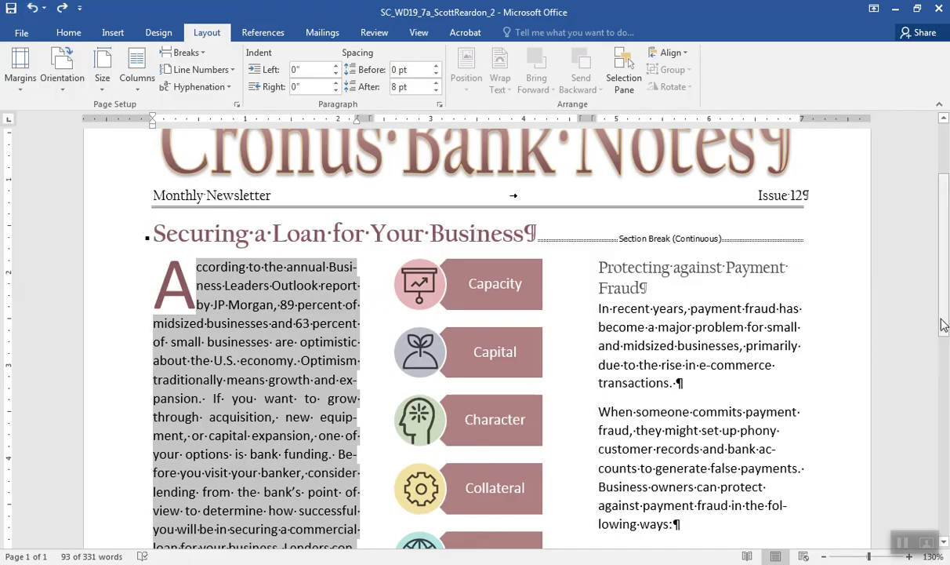
pyautogui.moveTo(943, 337); pyautogui.dragTo(943, 425)
pyautogui.scroll(5, 937, 372)
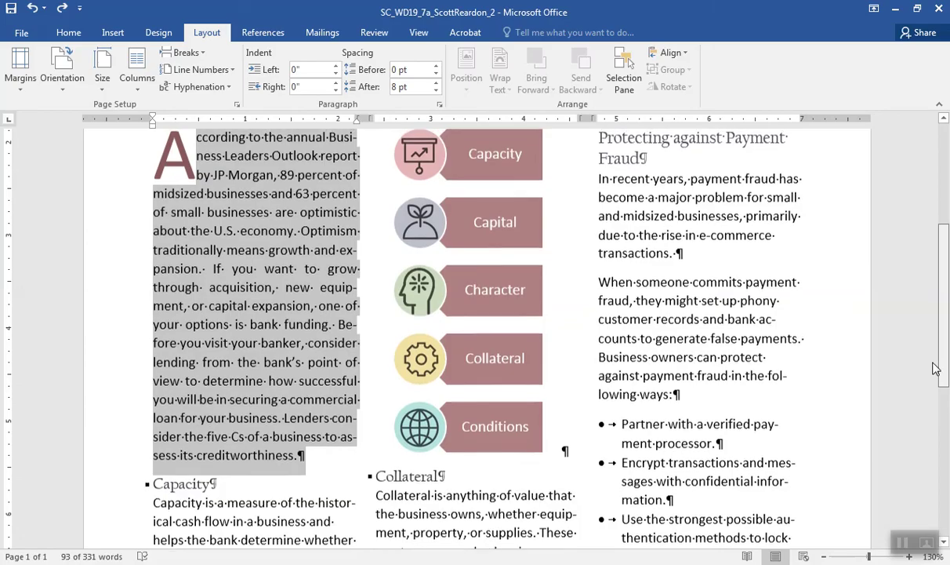
pyautogui.click(860, 332)
pyautogui.hotkey('ctrl', 'a')
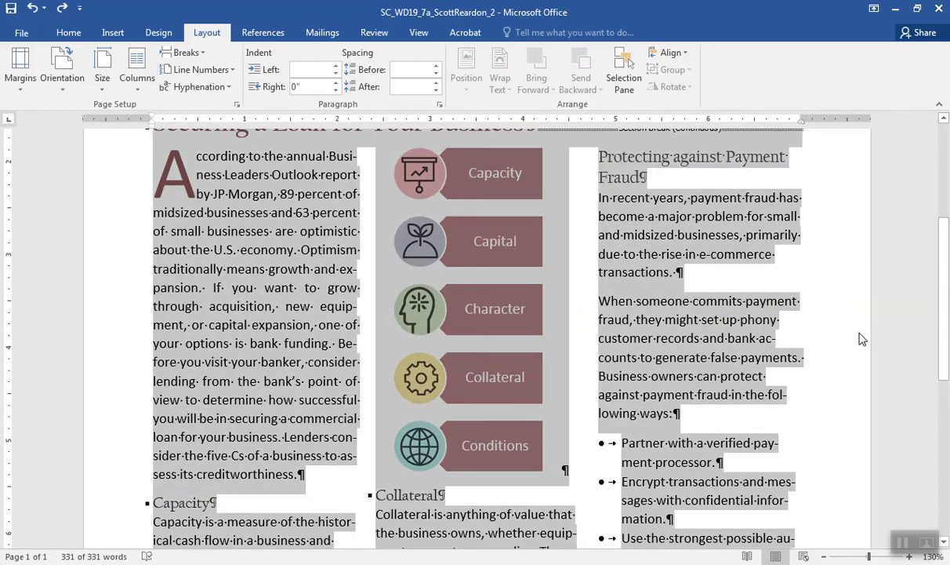
pyautogui.scroll(1, 942, 297)
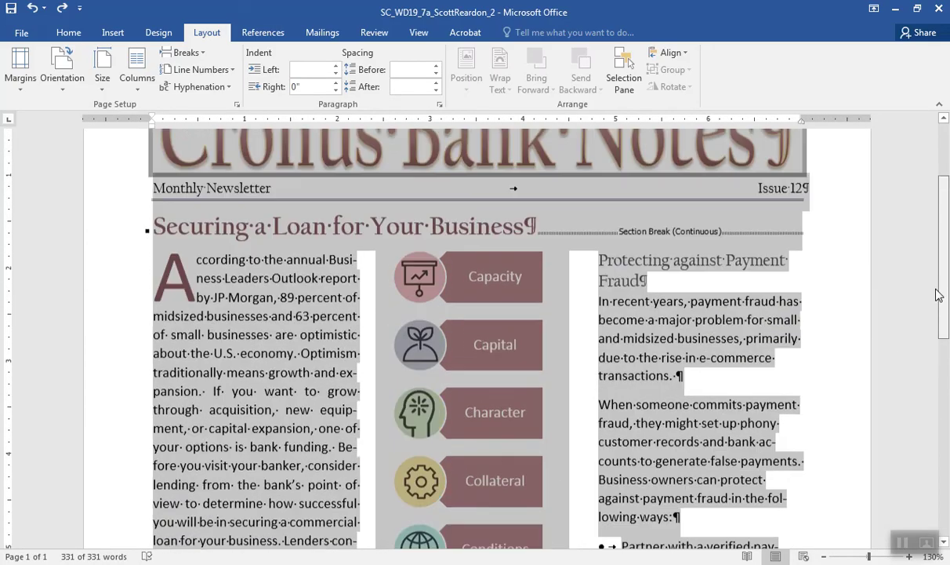
pyautogui.click(312, 260)
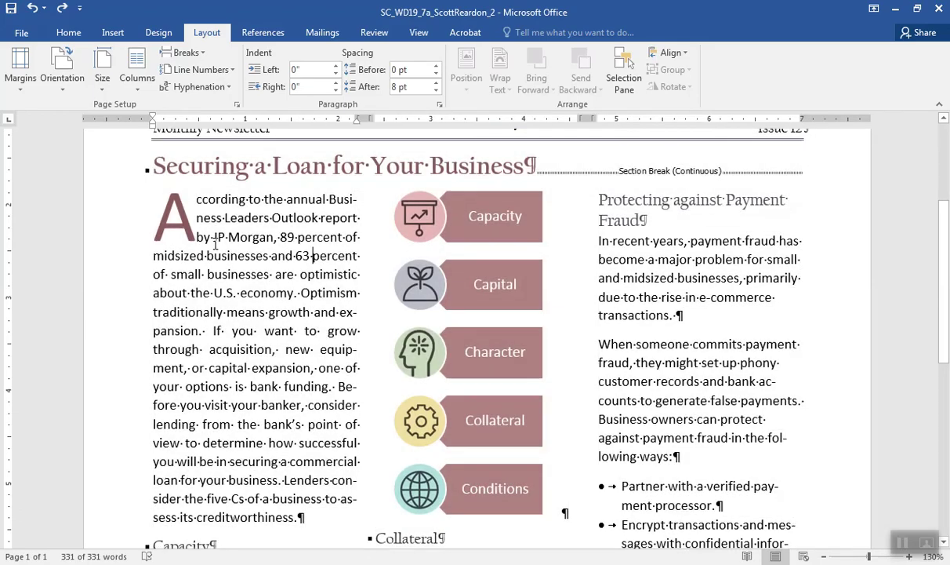
# Step: Try adding a line between the three columns with the whole article selected, from the drop cap to "sign in."
pyautogui.moveTo(116, 210); pyautogui.dragTo(705, 437)
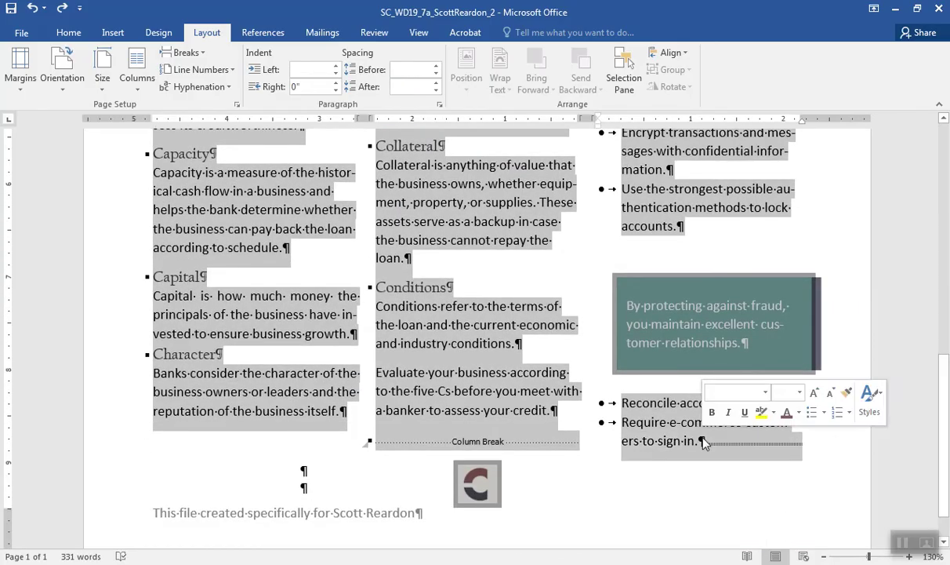
pyautogui.click(141, 84)
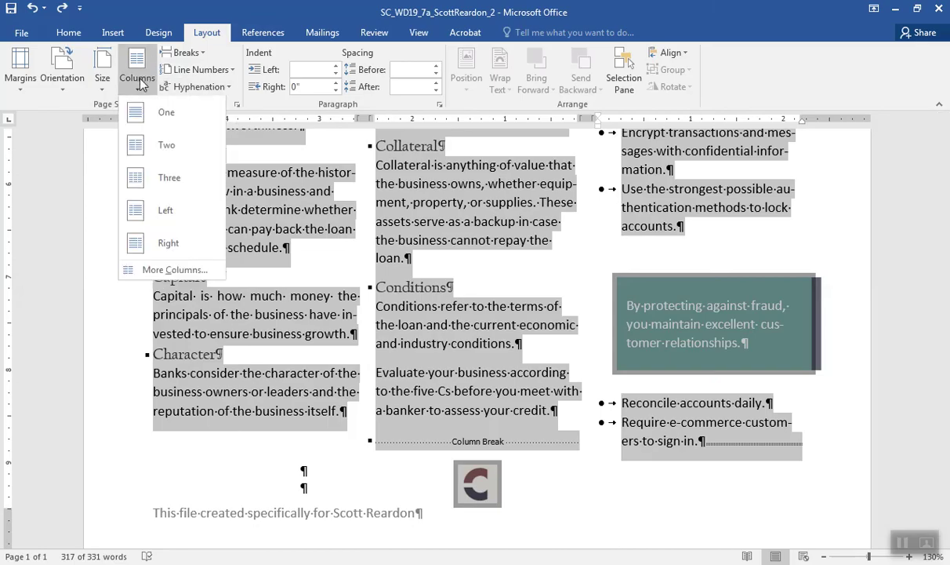
pyautogui.click(161, 254)
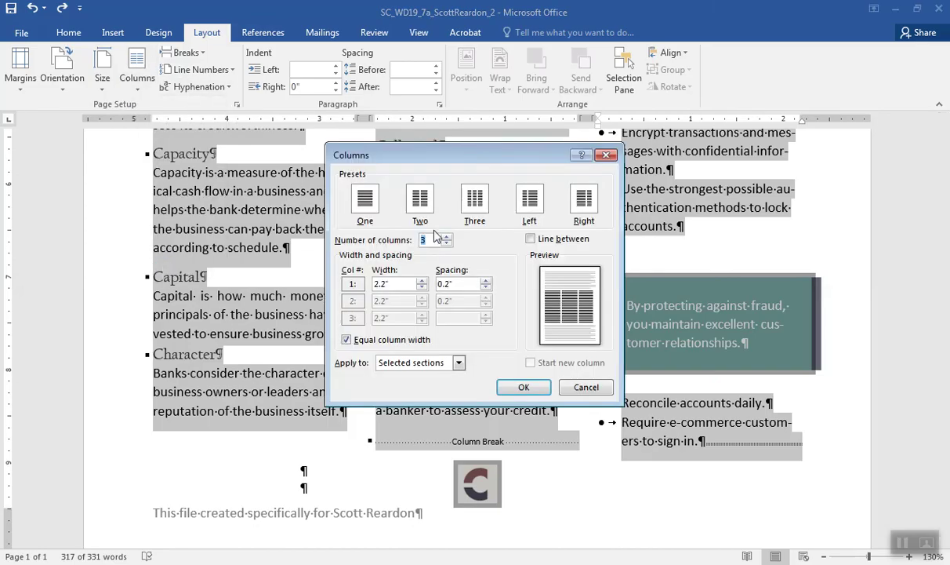
pyautogui.click(530, 238)
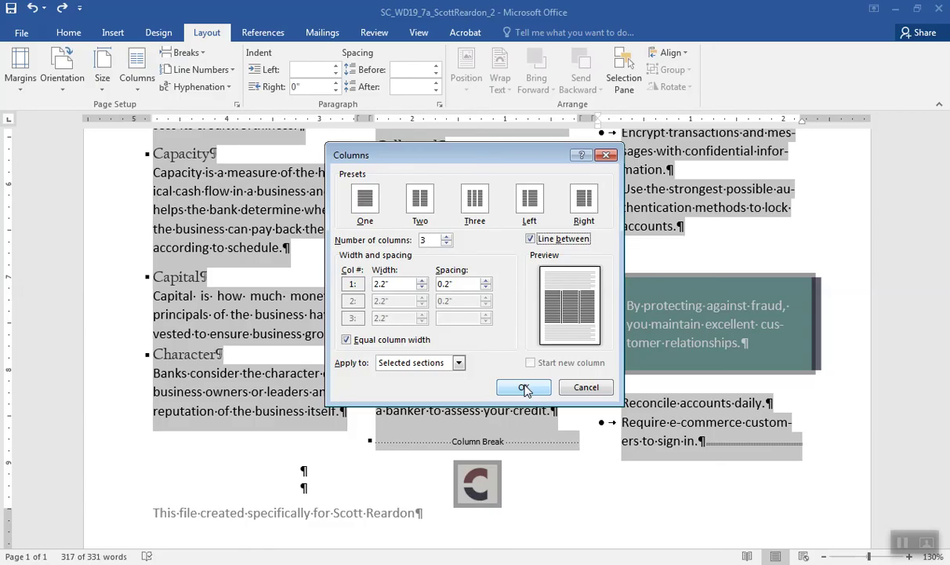
pyautogui.click(524, 388)
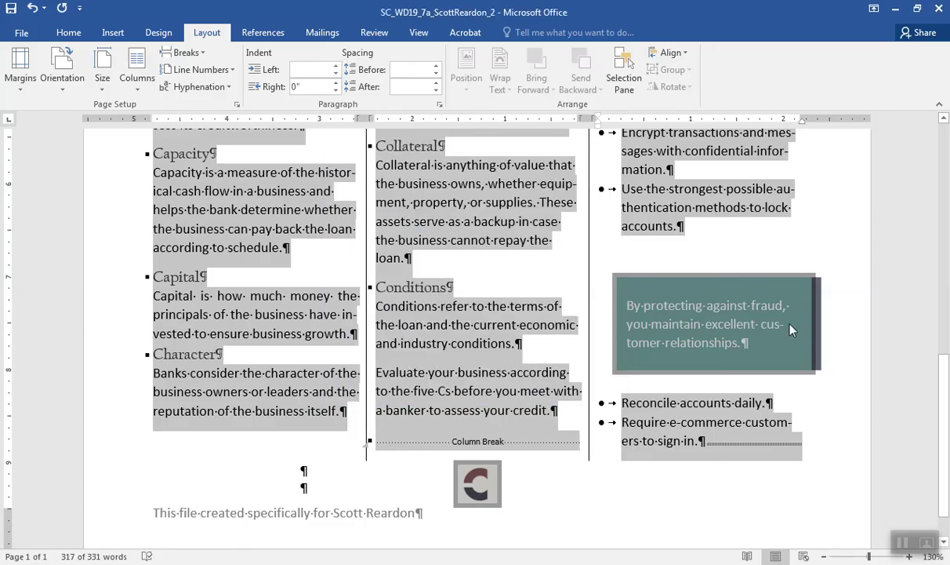
# Step: Undo the line between columns and the justification of the opening paragraph, and save the newsletter
pyautogui.moveTo(941, 384); pyautogui.dragTo(921, 200)
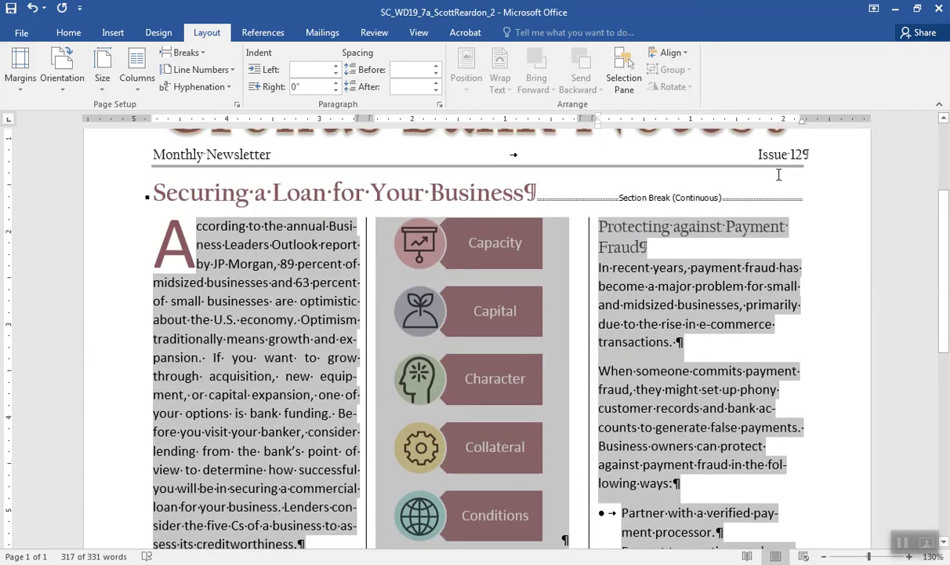
pyautogui.click(33, 9)
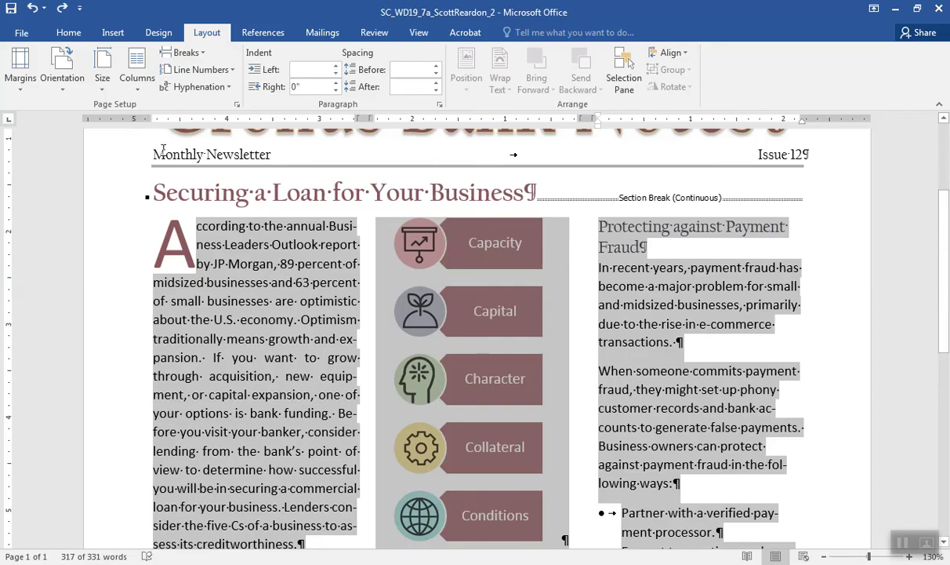
pyautogui.click(33, 9)
pyautogui.click(33, 10)
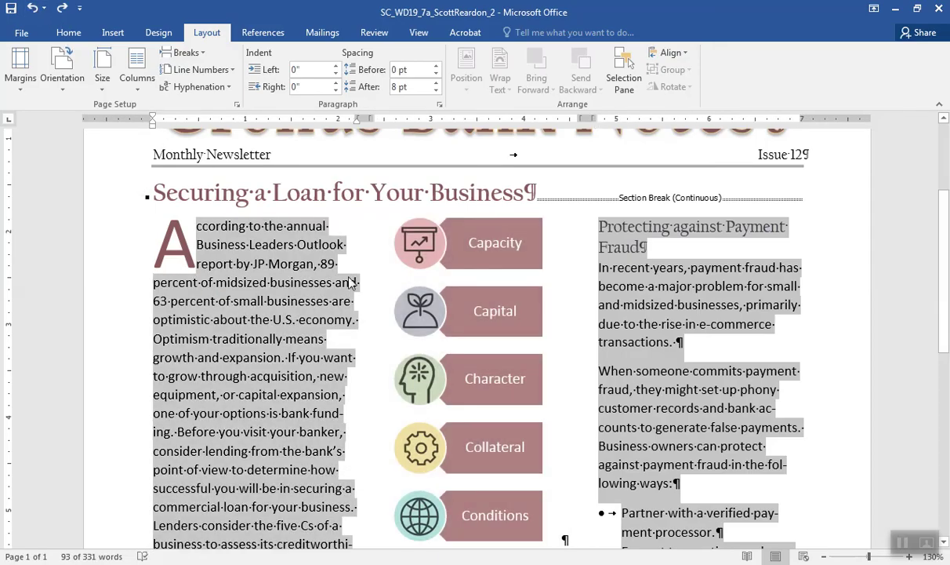
pyautogui.click(374, 277)
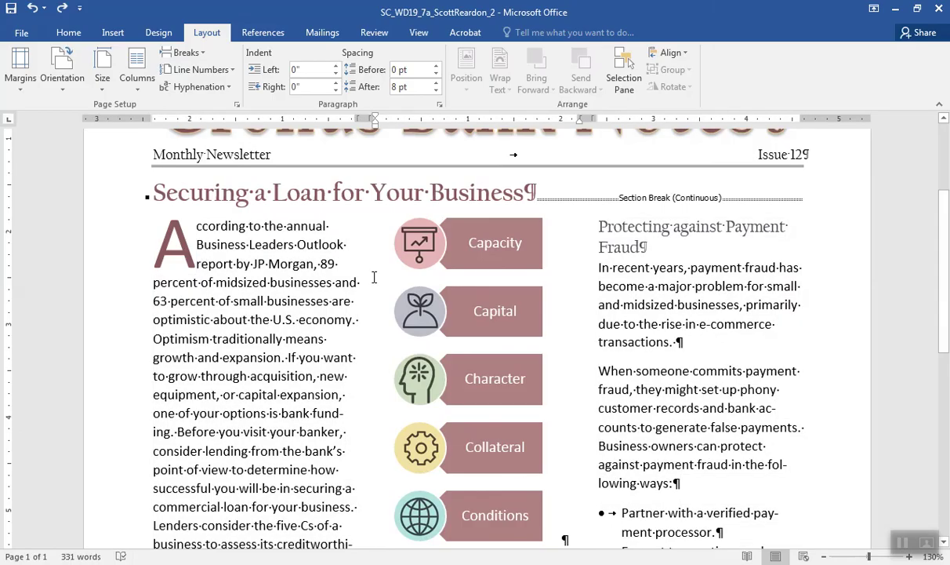
pyautogui.click(10, 10)
# Step: Switch to the SAM Project Assignment Submission page in Chrome and go to step 2 of 2
pyautogui.click(204, 564)
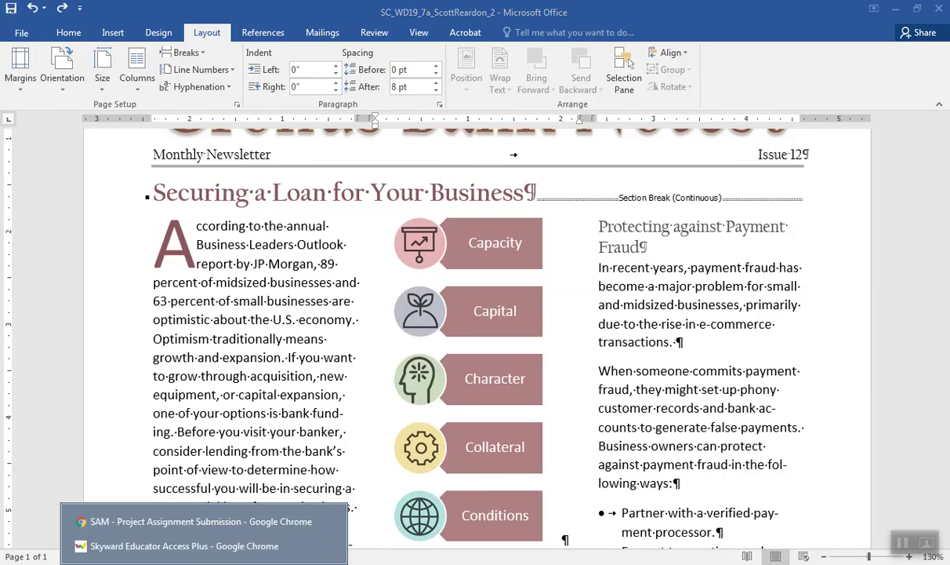
pyautogui.click(208, 522)
pyautogui.click(532, 503)
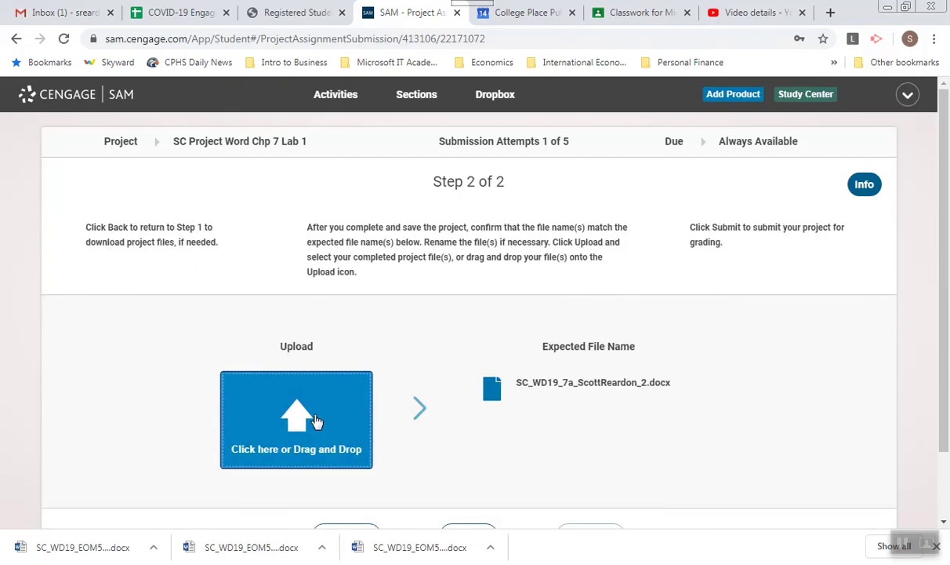
# Step: Upload the completed SC_WD19_7a Word document from the Documents library to the project submission
pyautogui.click(316, 421)
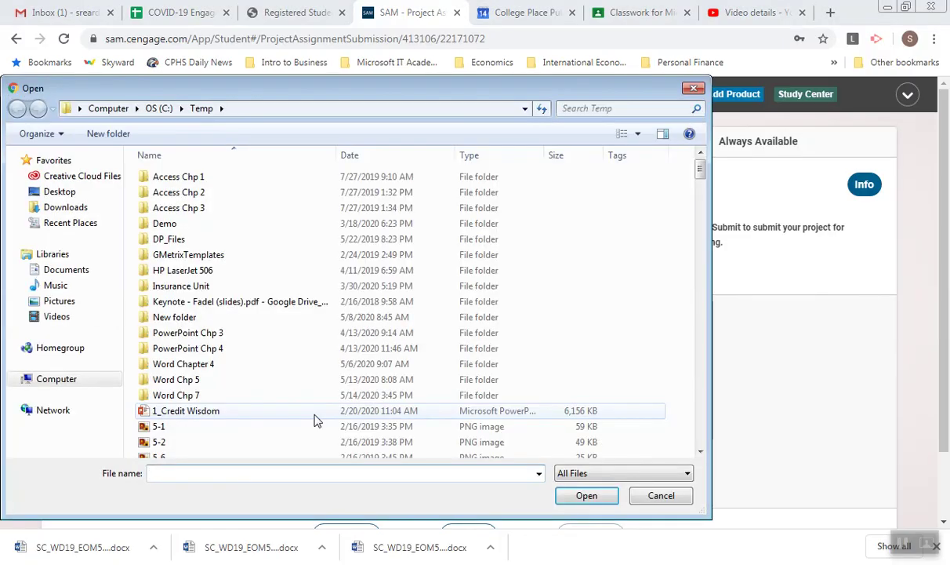
pyautogui.click(67, 275)
pyautogui.moveTo(703, 248); pyautogui.dragTo(702, 400)
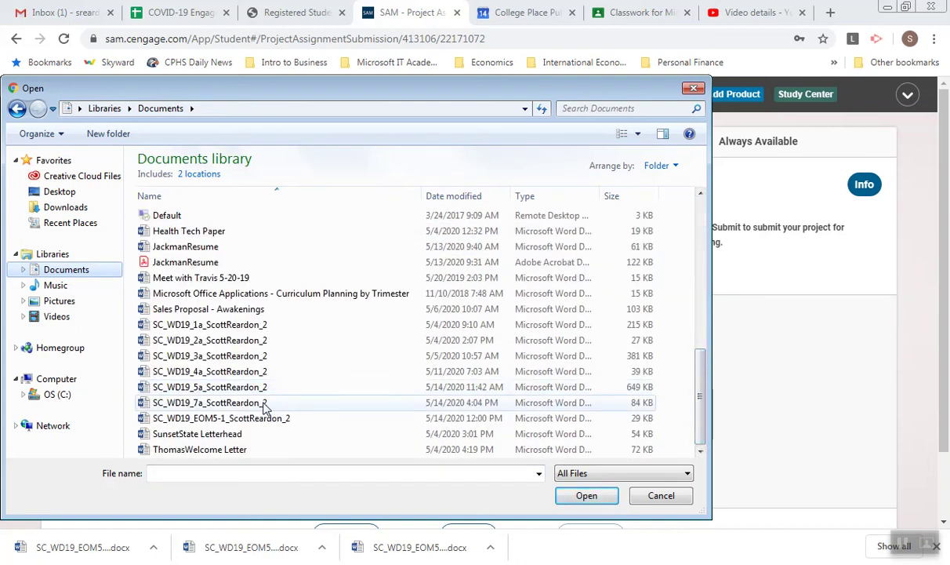
pyautogui.click(226, 403)
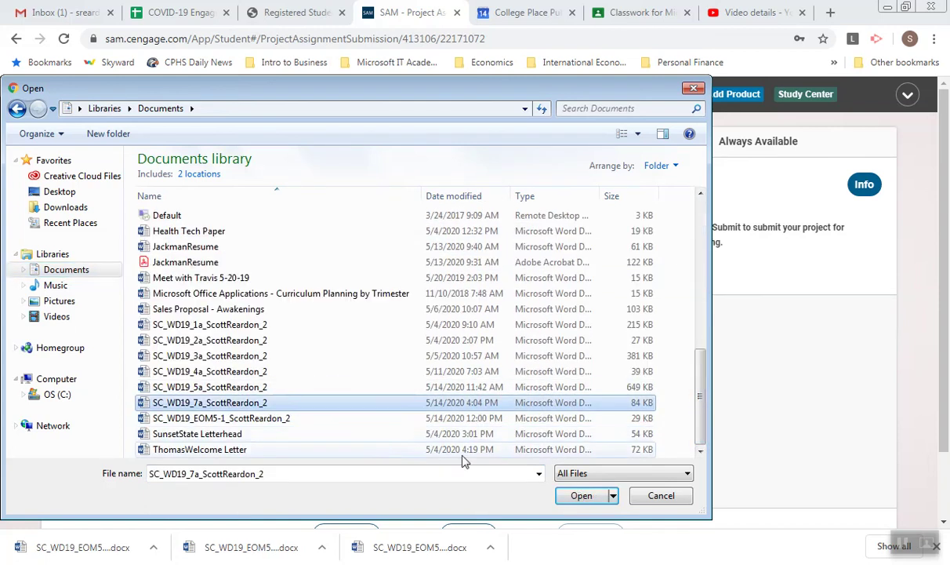
pyautogui.click(578, 498)
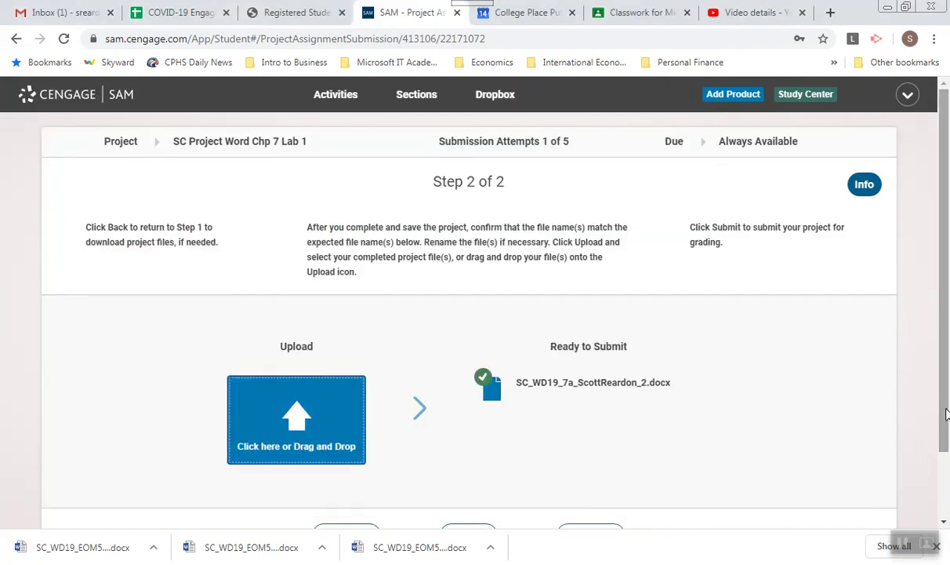
# Step: Submit the uploaded project for grading, then download its report and open it in Word
pyautogui.scroll(-1, 777, 448)
pyautogui.click(601, 497)
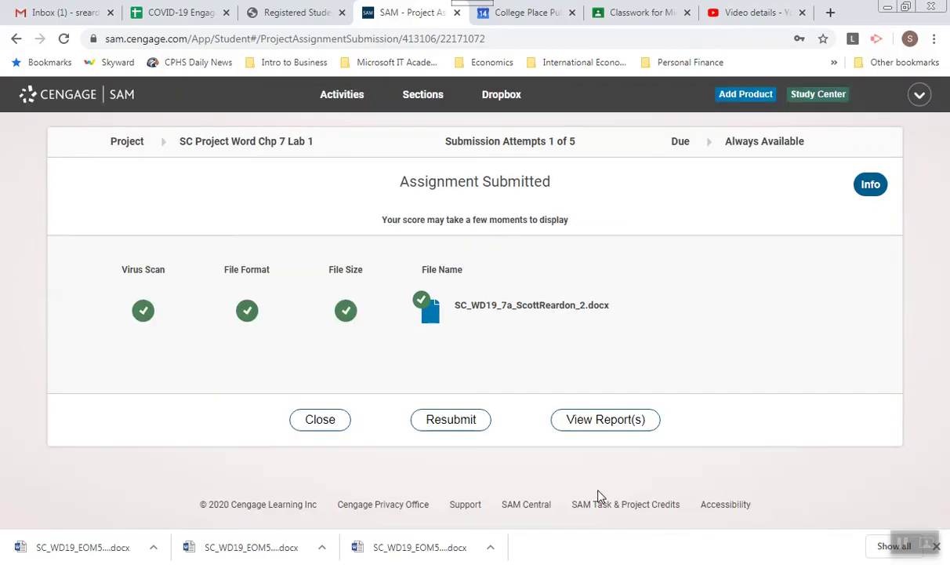
pyautogui.click(573, 421)
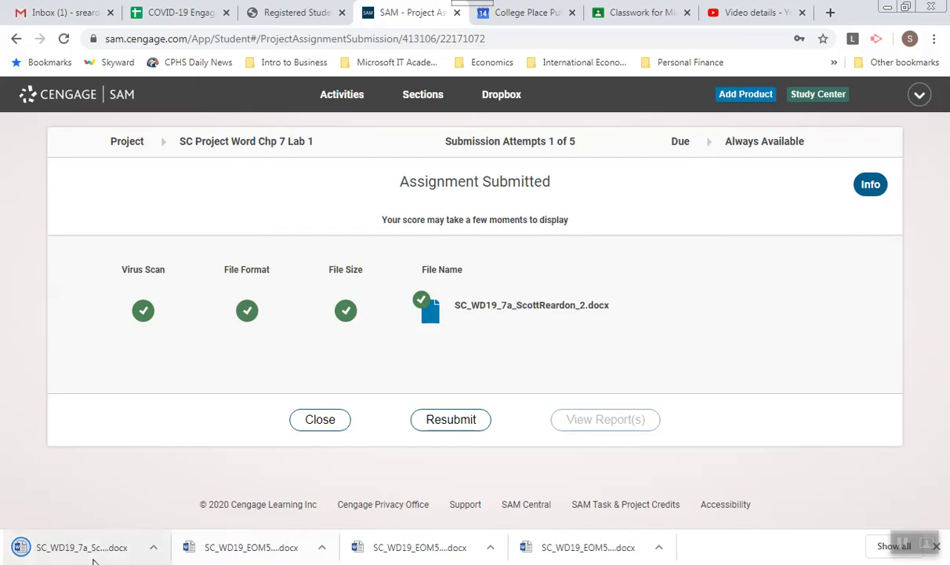
pyautogui.click(83, 553)
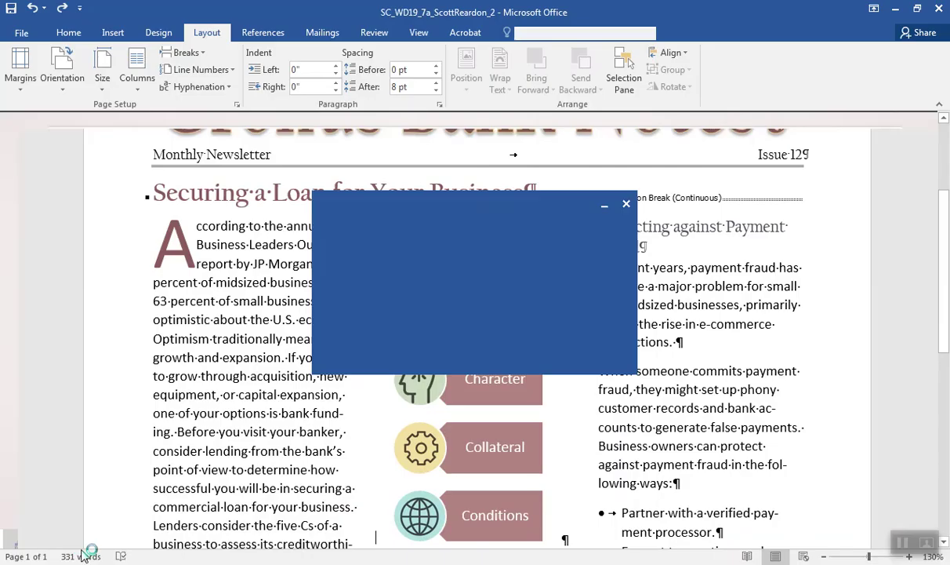